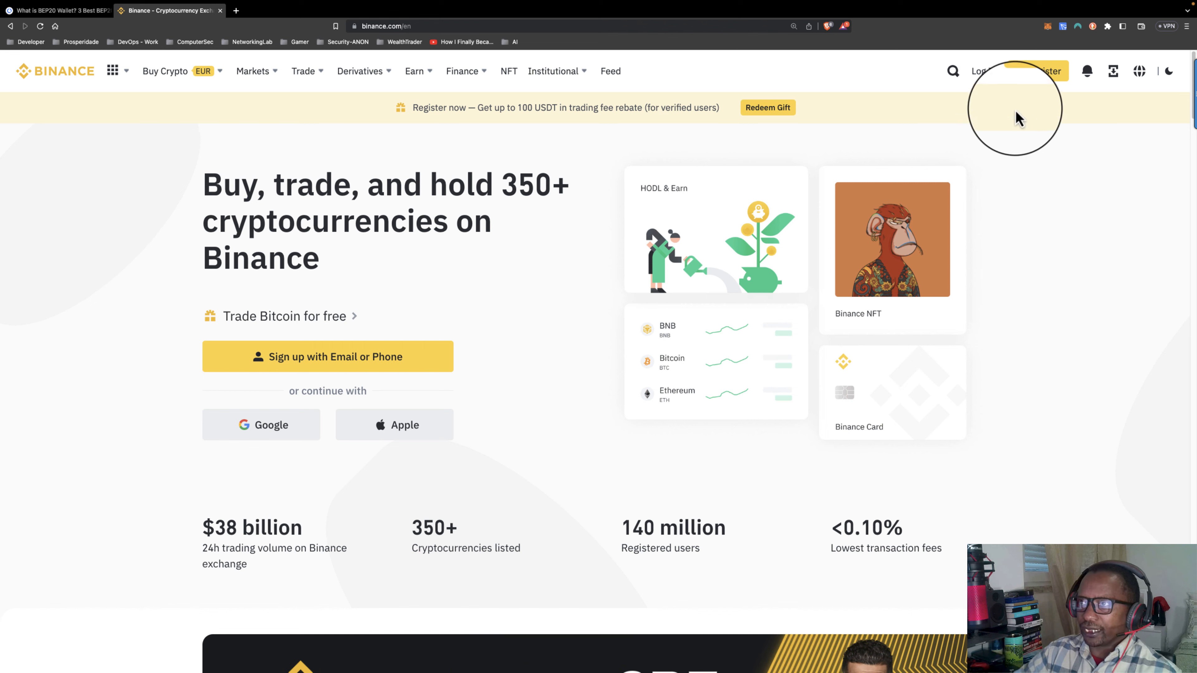
Open the Binance registration page and choose to sign up with email or phone.
{"action": "left_click", "coordinate": [462, 71]}
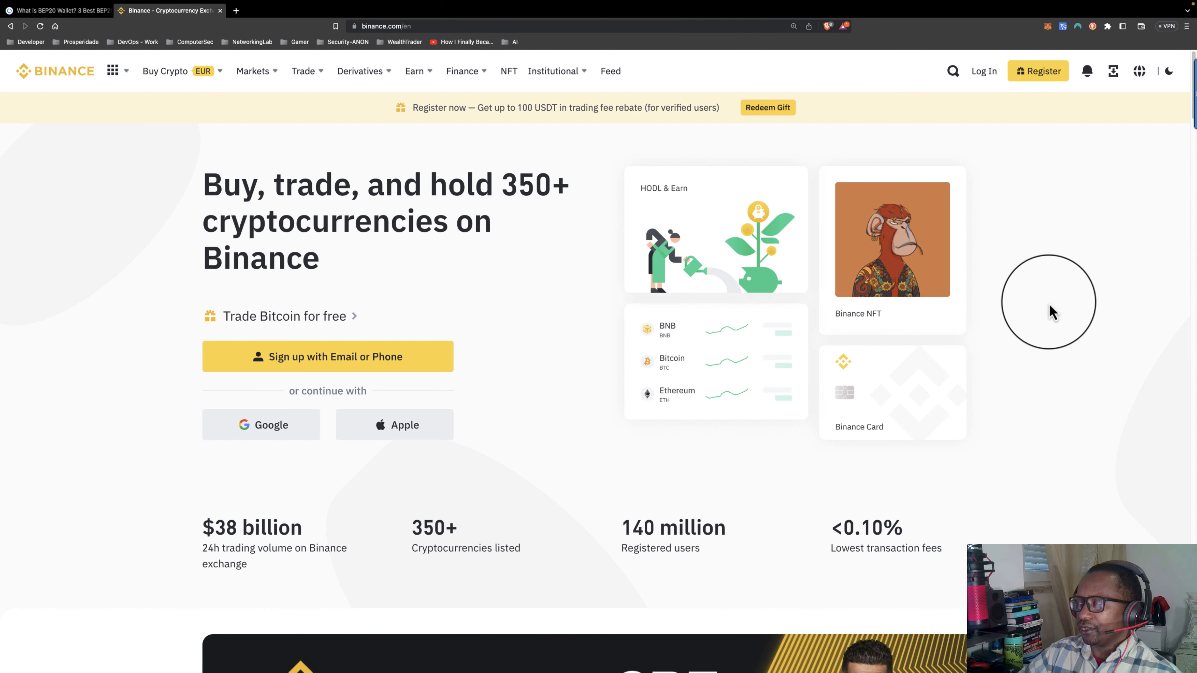
{"action": "left_click", "coordinate": [1048, 83]}
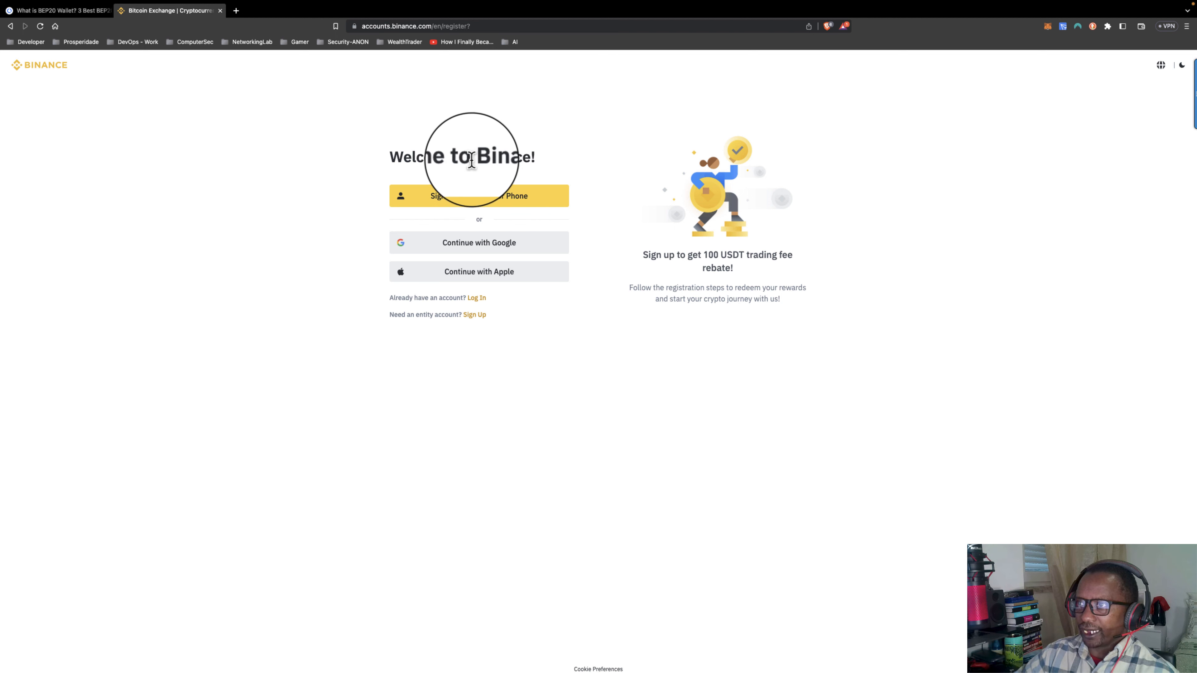
{"action": "left_click", "coordinate": [478, 200]}
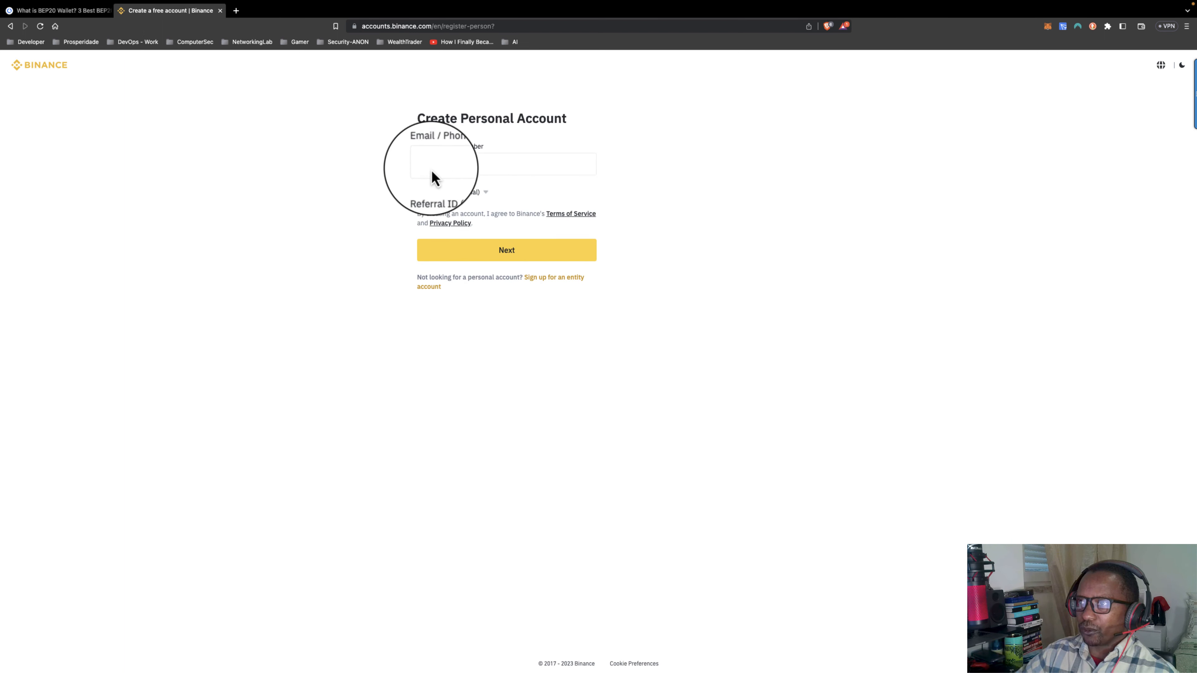
Enter the account e-mail address and accept the Terms of Service and Privacy Policy.
{"action": "left_click", "coordinate": [436, 163]}
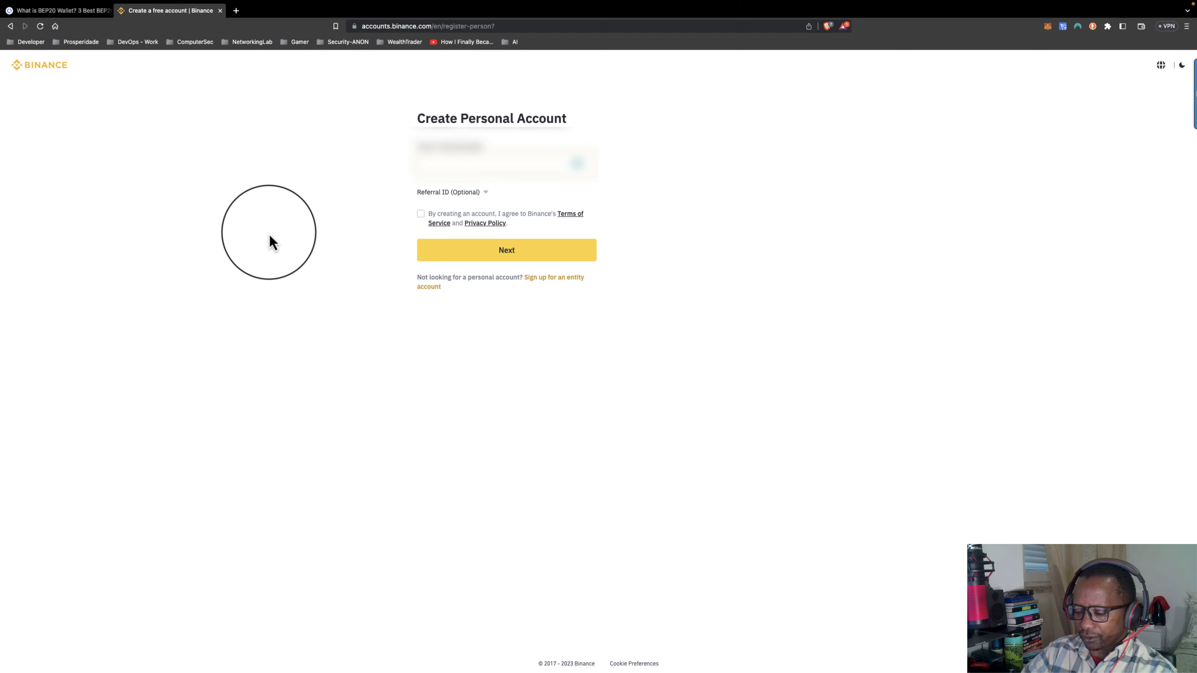
{"action": "type", "text": "***"}
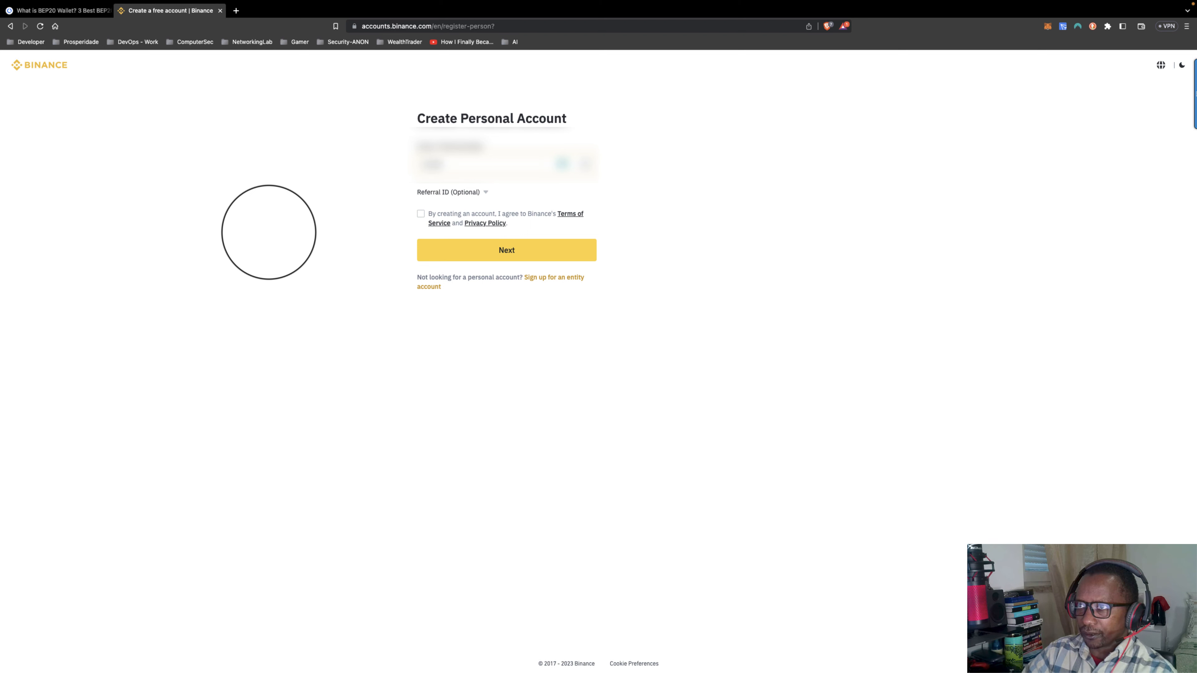
{"action": "type", "text": "*"}
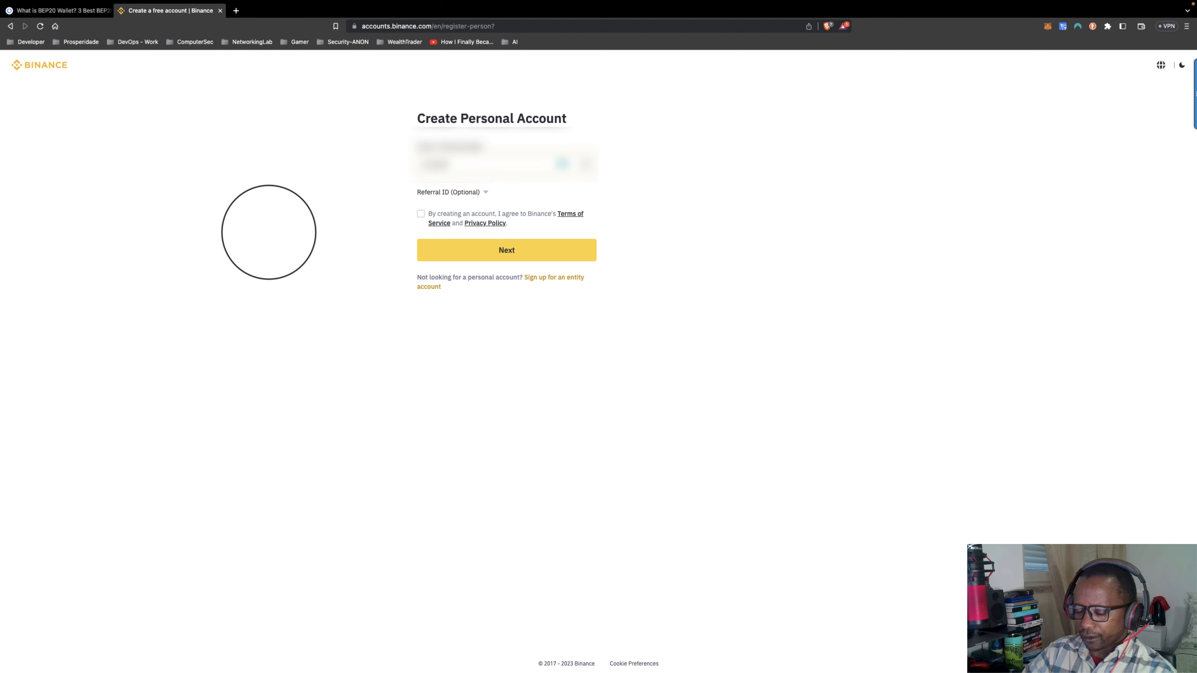
{"action": "type", "text": "*"}
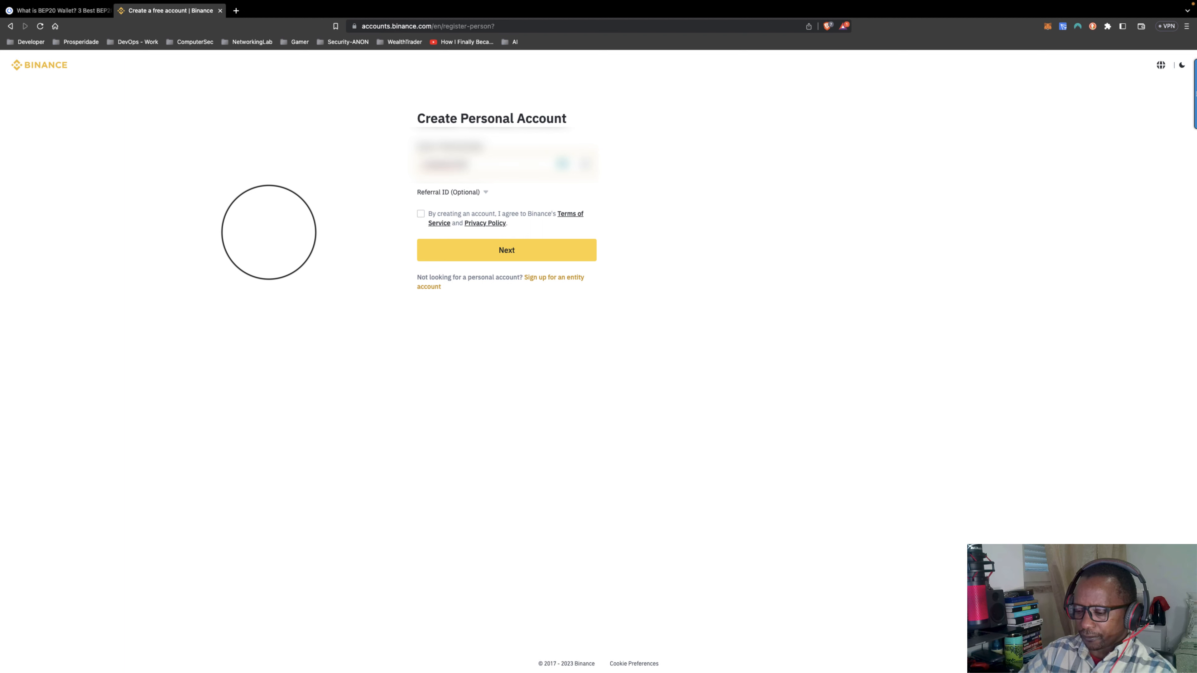
{"action": "type", "text": "****"}
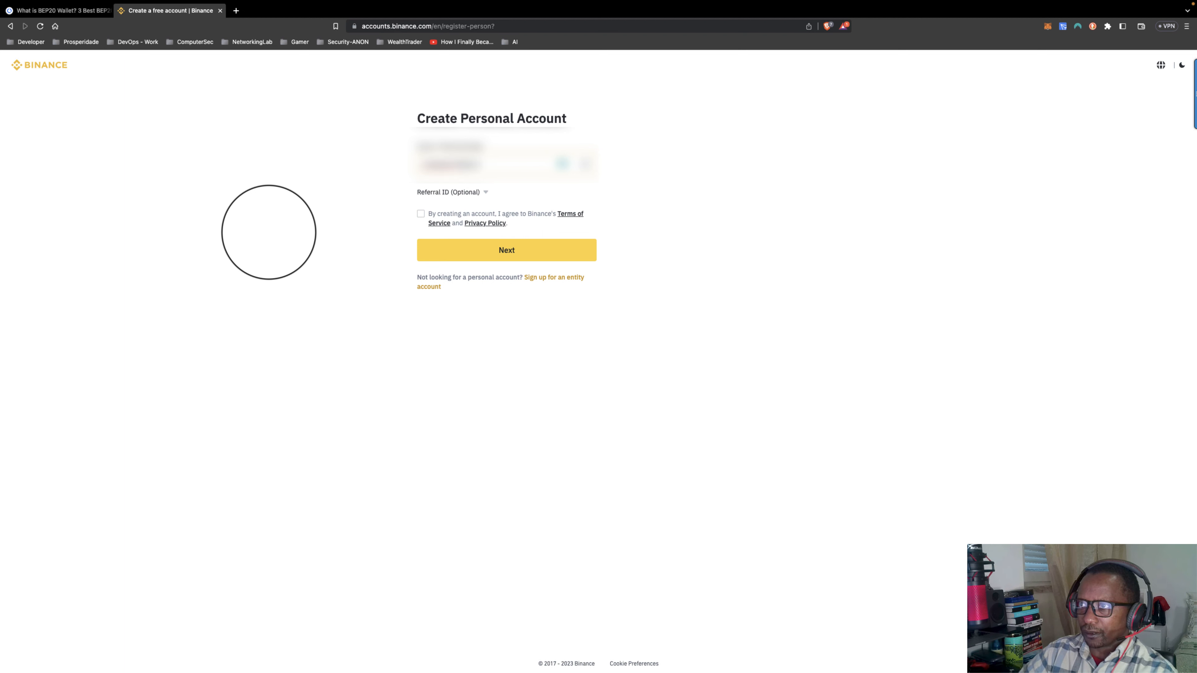
{"action": "type", "text": "****"}
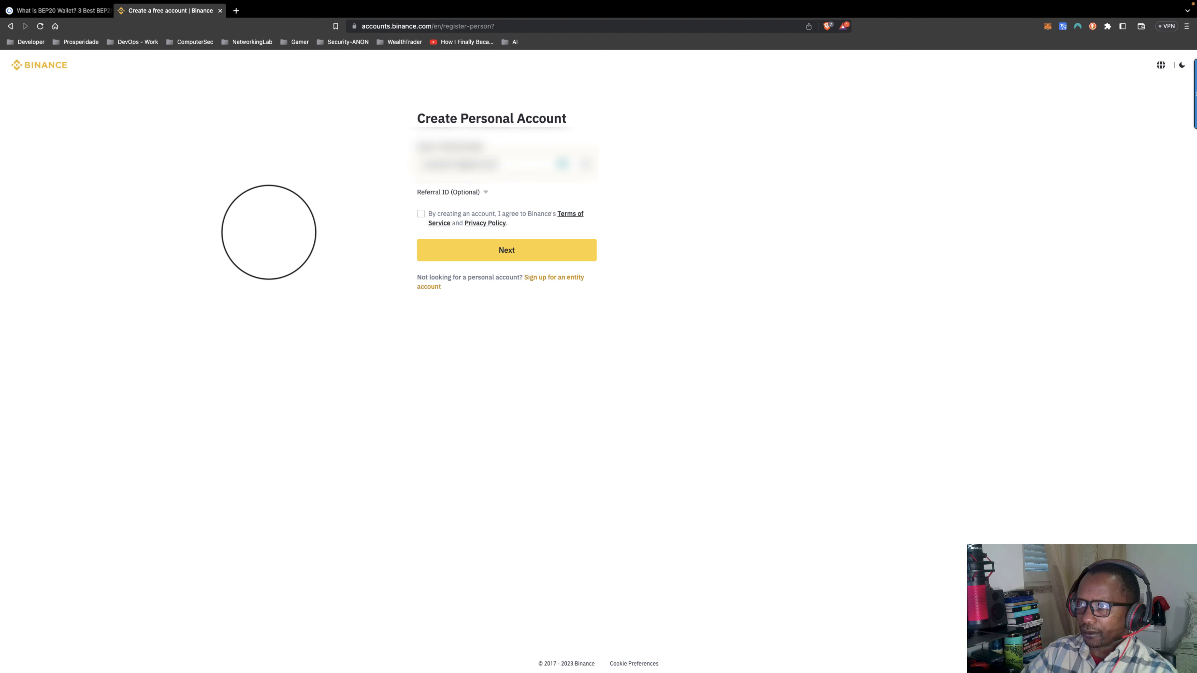
{"action": "left_click", "coordinate": [421, 216]}
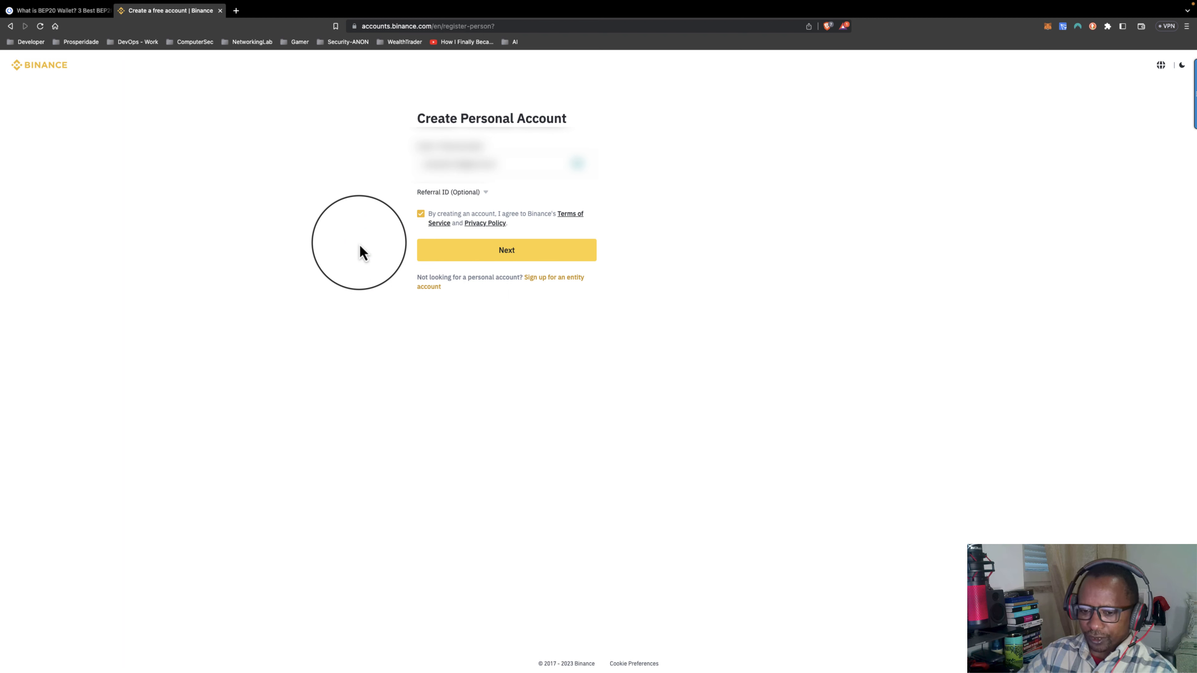
Proceed with the registration and solve the image puzzle by selecting the dog picture.
{"action": "left_click", "coordinate": [504, 259]}
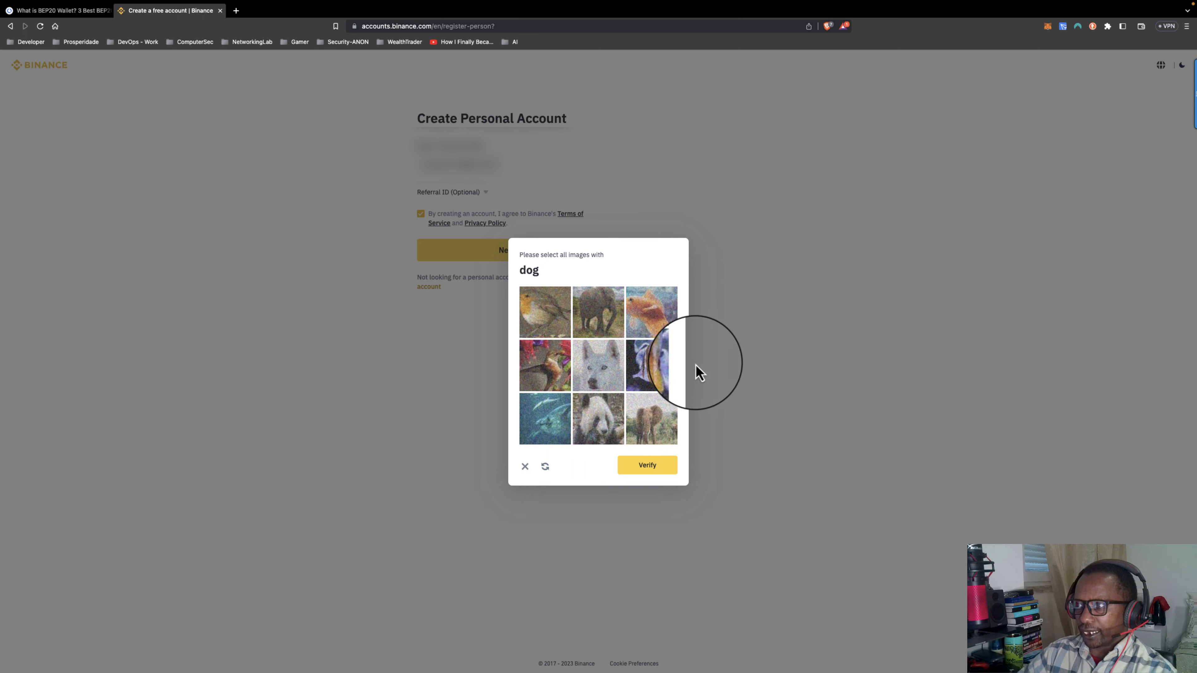
{"action": "left_click", "coordinate": [602, 364]}
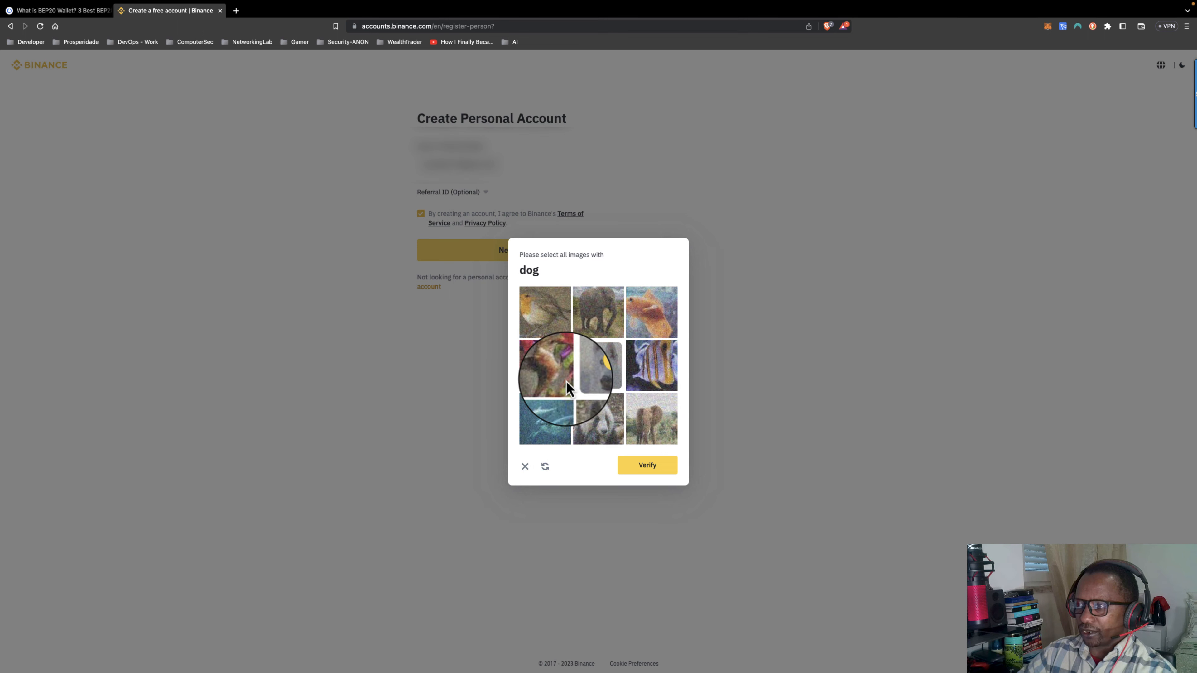
{"action": "left_click", "coordinate": [648, 466]}
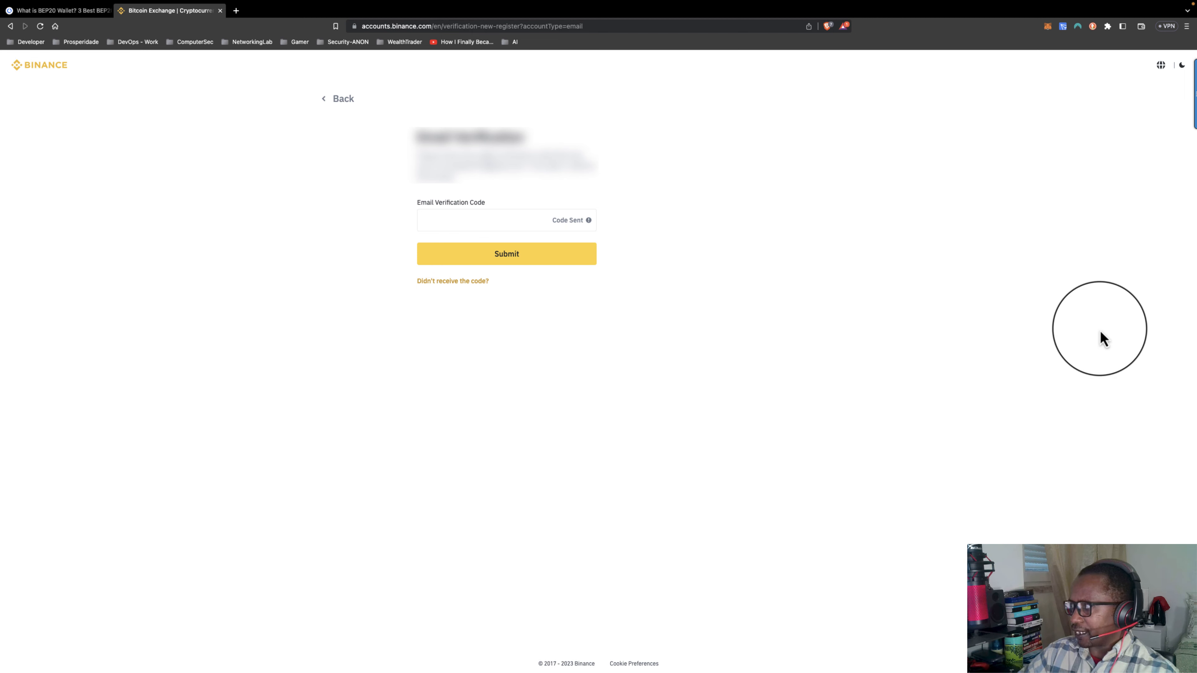
Paste the e-mail verification code into its field and submit it.
{"action": "left_click", "coordinate": [427, 219]}
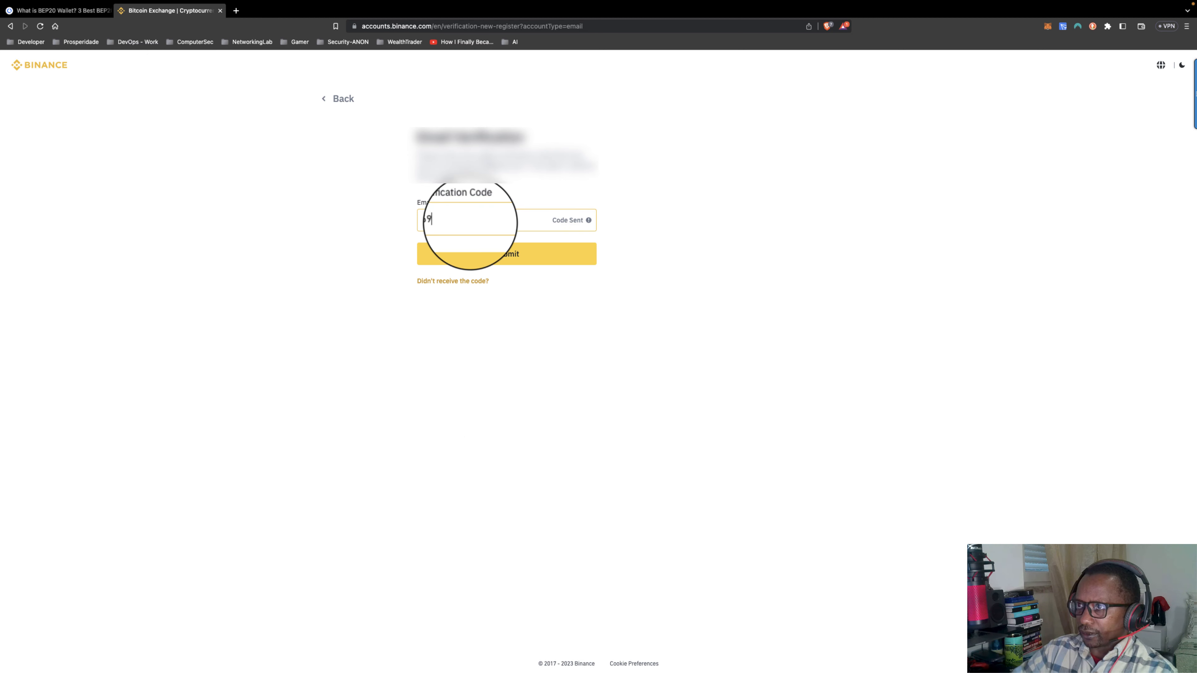
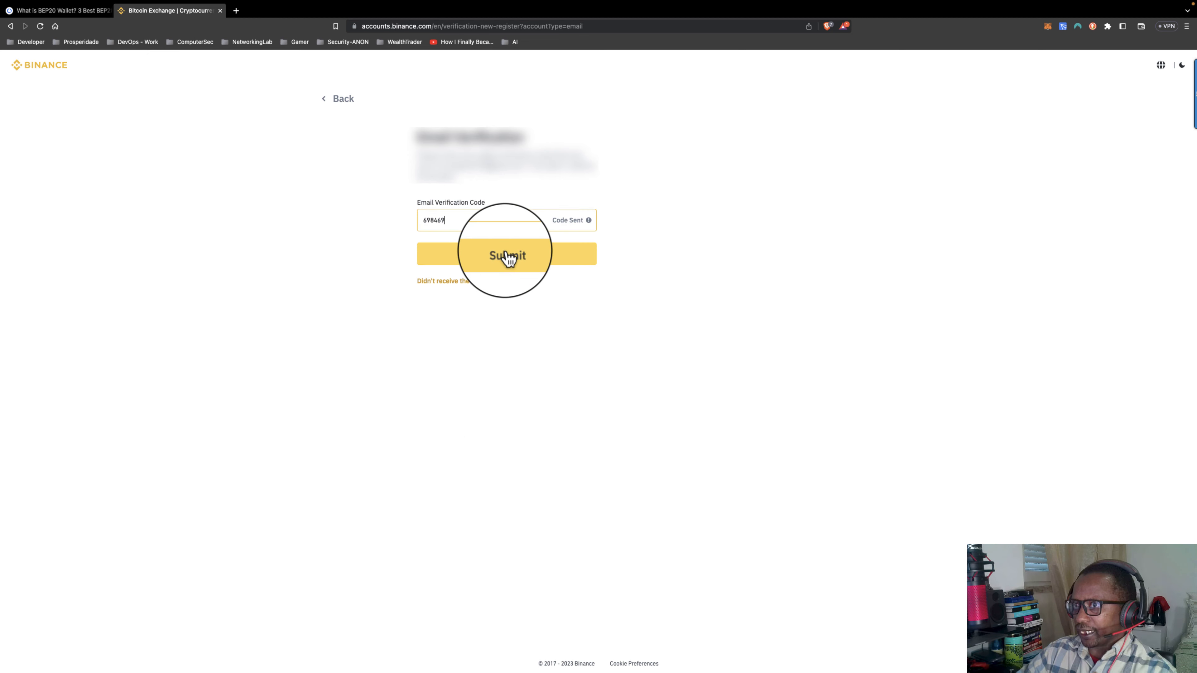
{"action": "left_click", "coordinate": [506, 255]}
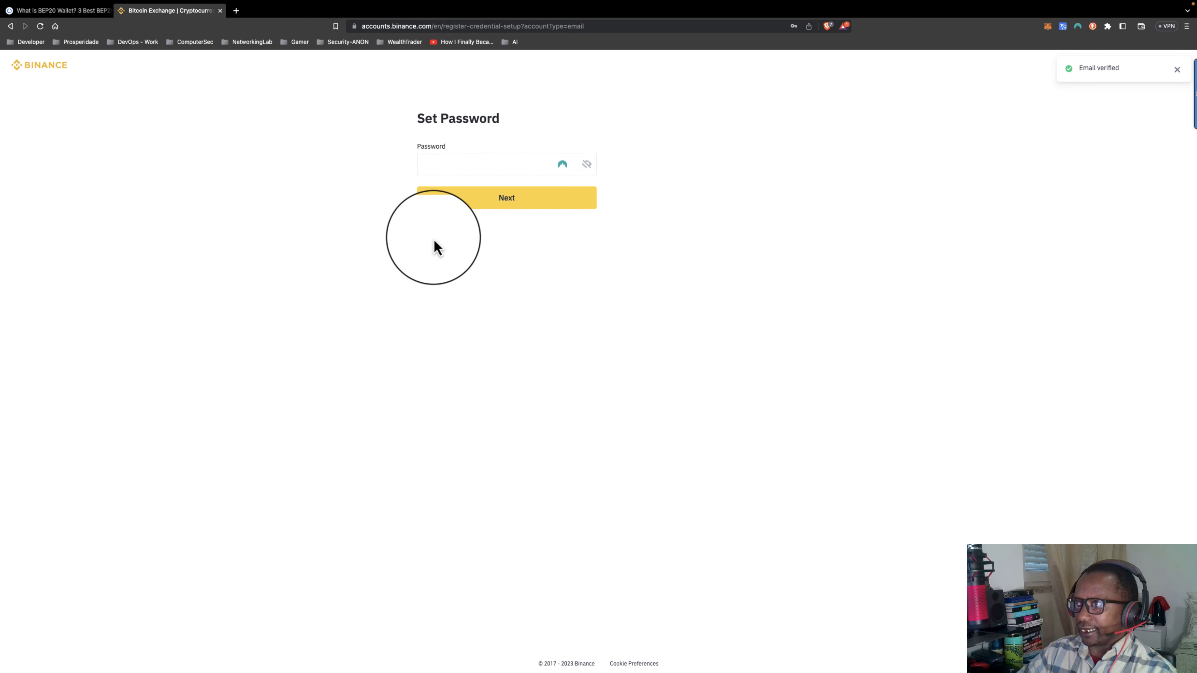
Set the account password using the browser's generated strong password and finish creating the account.
{"action": "left_click", "coordinate": [468, 164]}
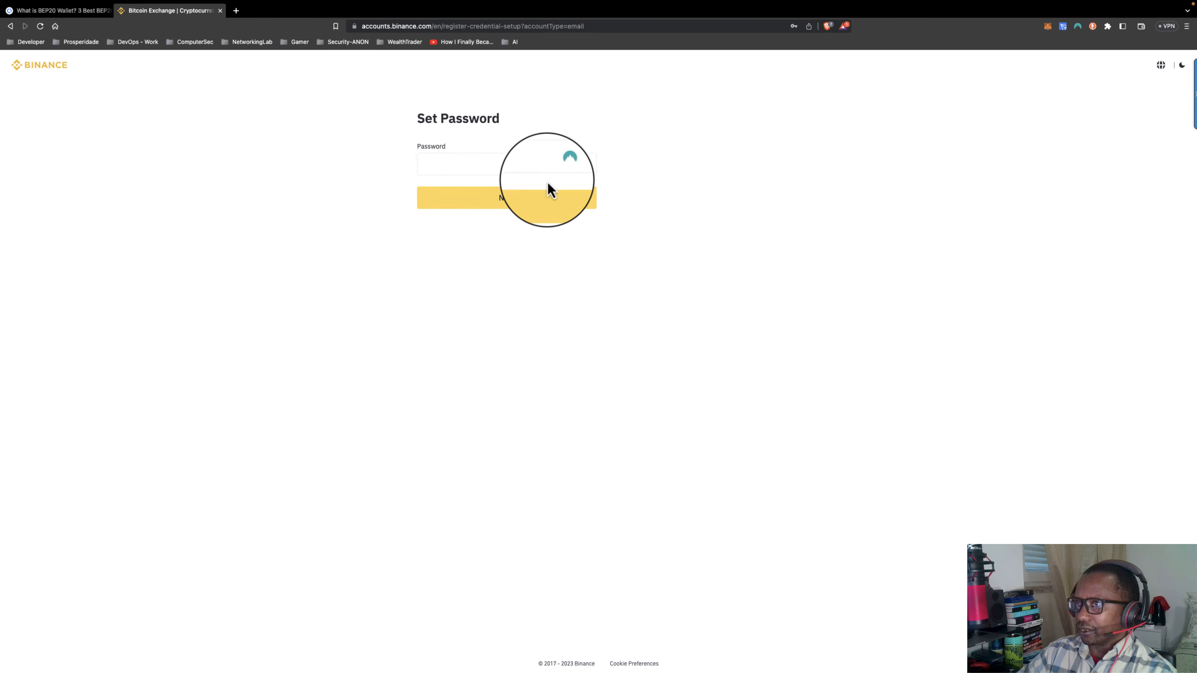
{"action": "left_click", "coordinate": [562, 165]}
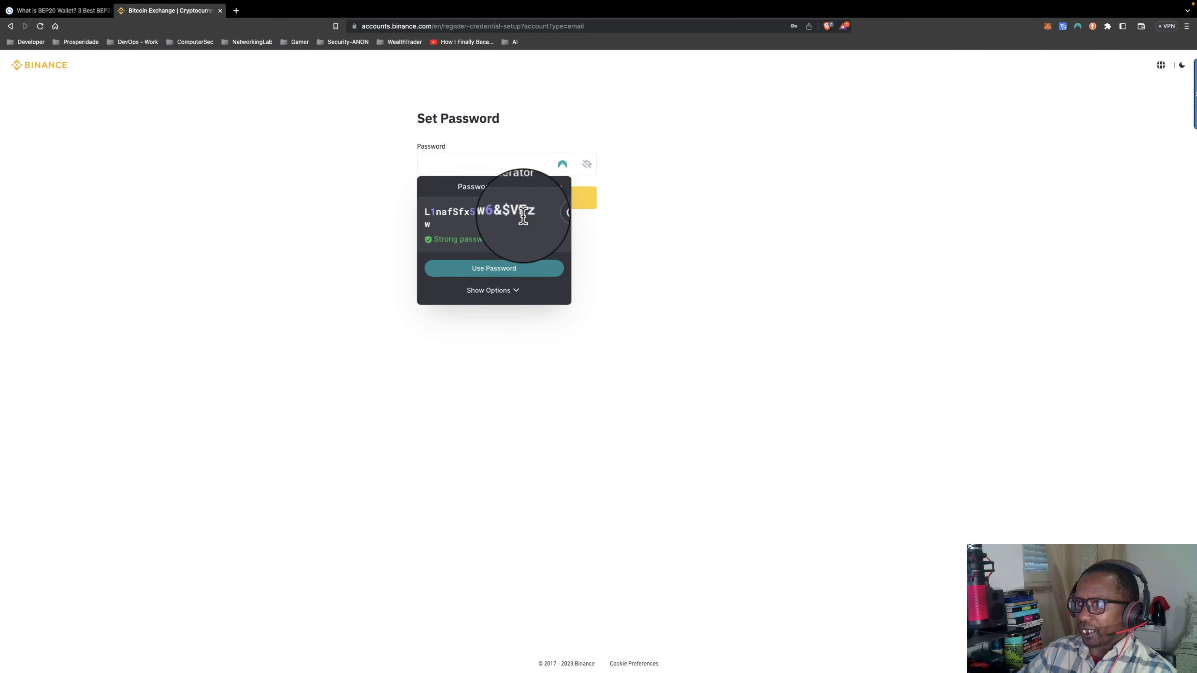
{"action": "left_click", "coordinate": [495, 271]}
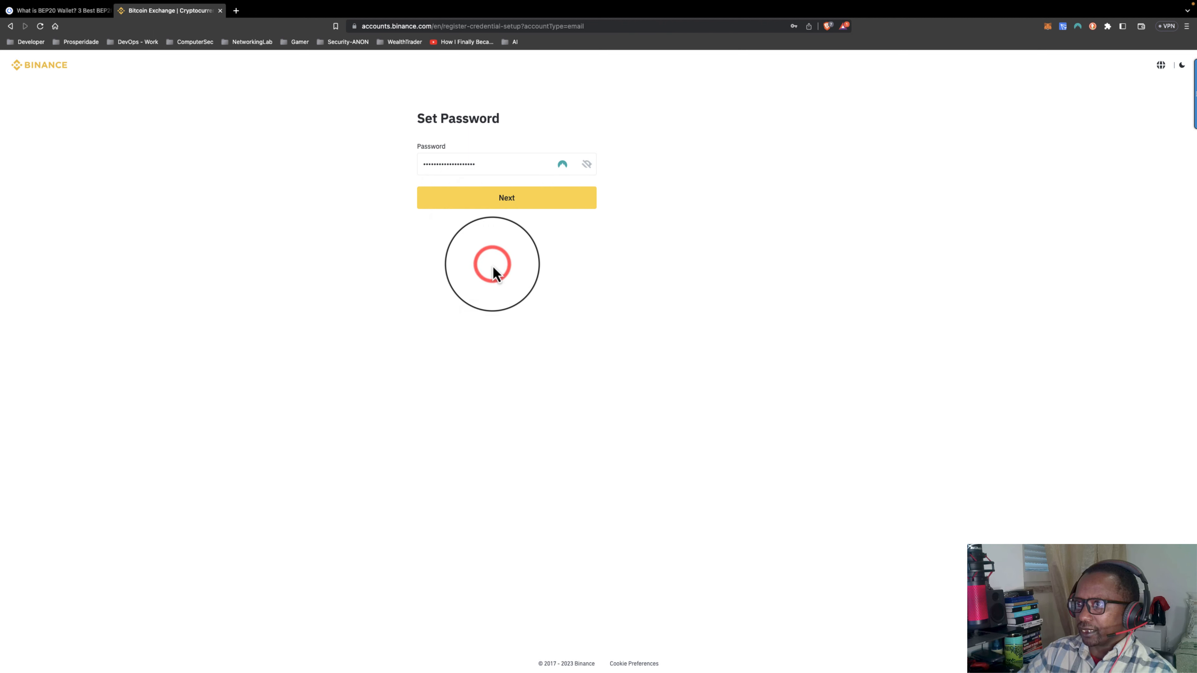
{"action": "left_click", "coordinate": [513, 207]}
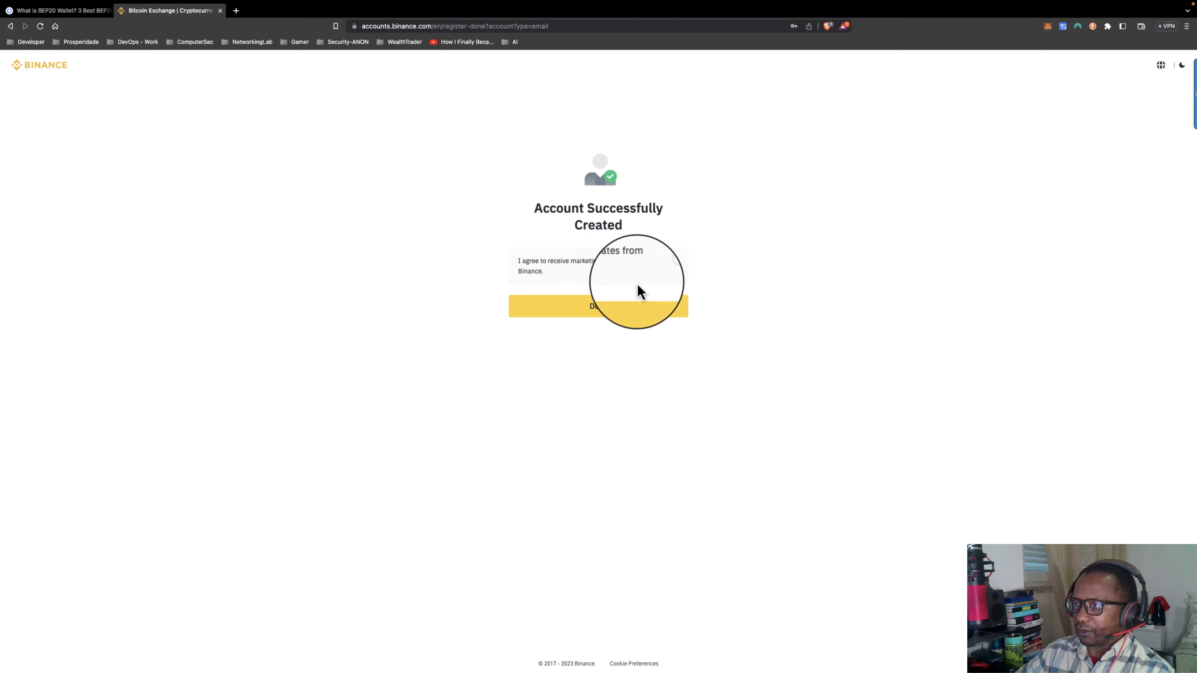
{"action": "left_click", "coordinate": [603, 306]}
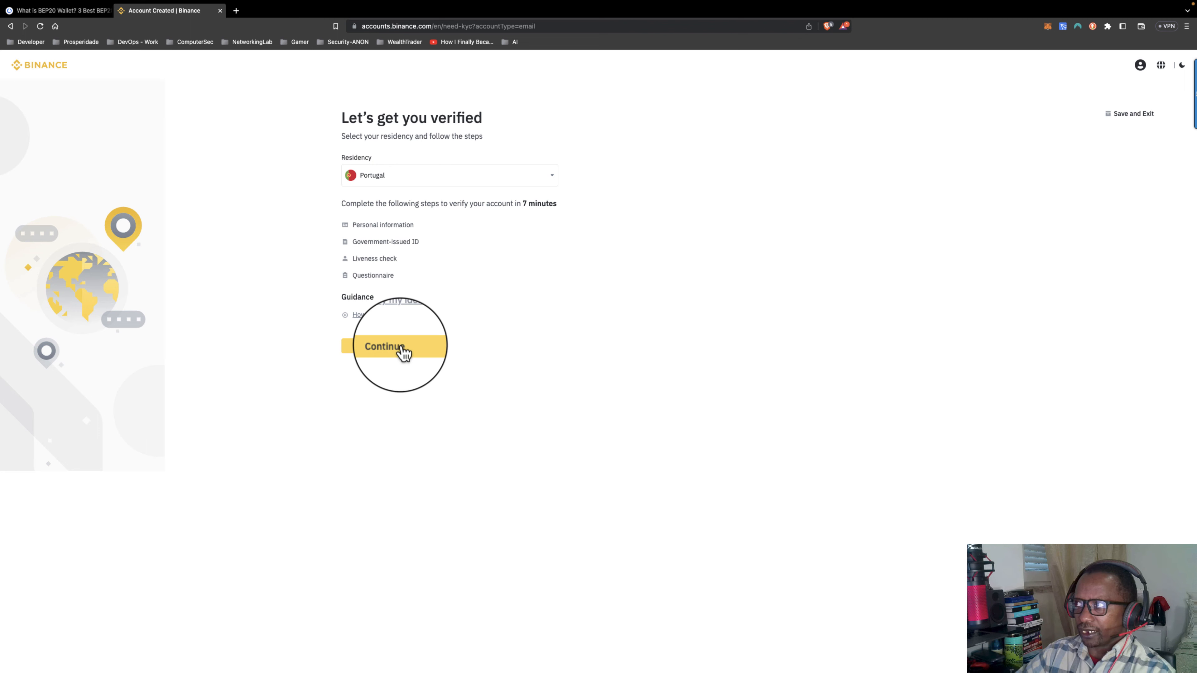
Start identity verification, continue on the web, then save and exit it for later.
{"action": "left_click", "coordinate": [404, 353]}
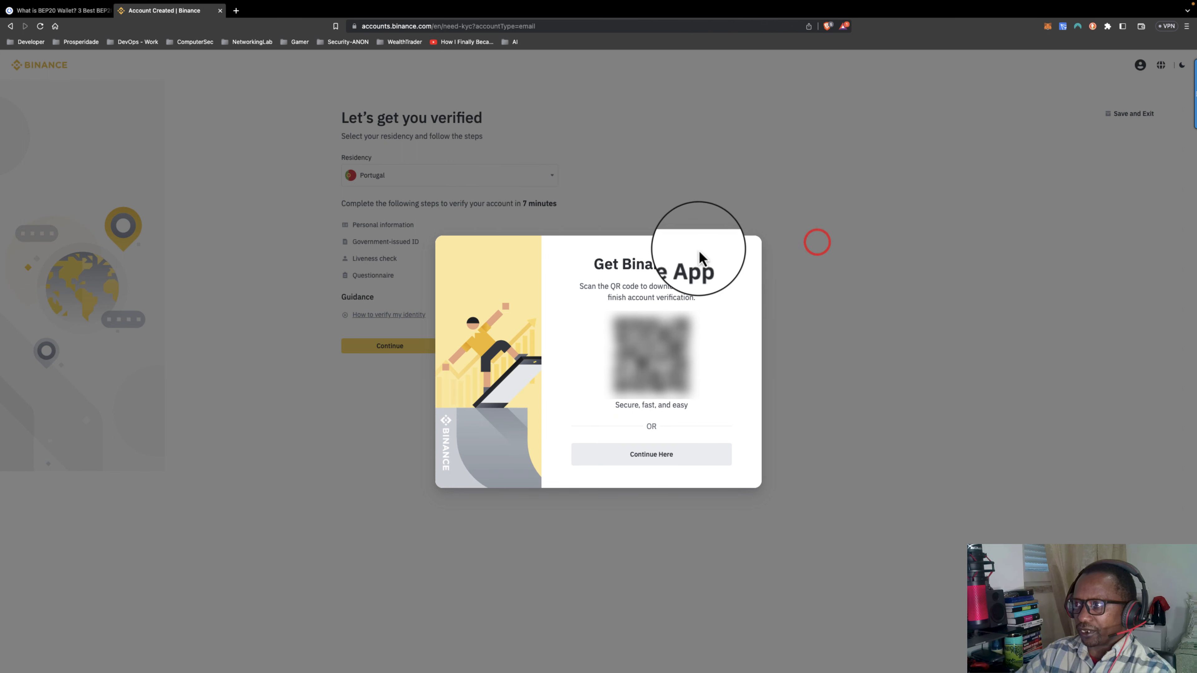
{"action": "left_click", "coordinate": [645, 461]}
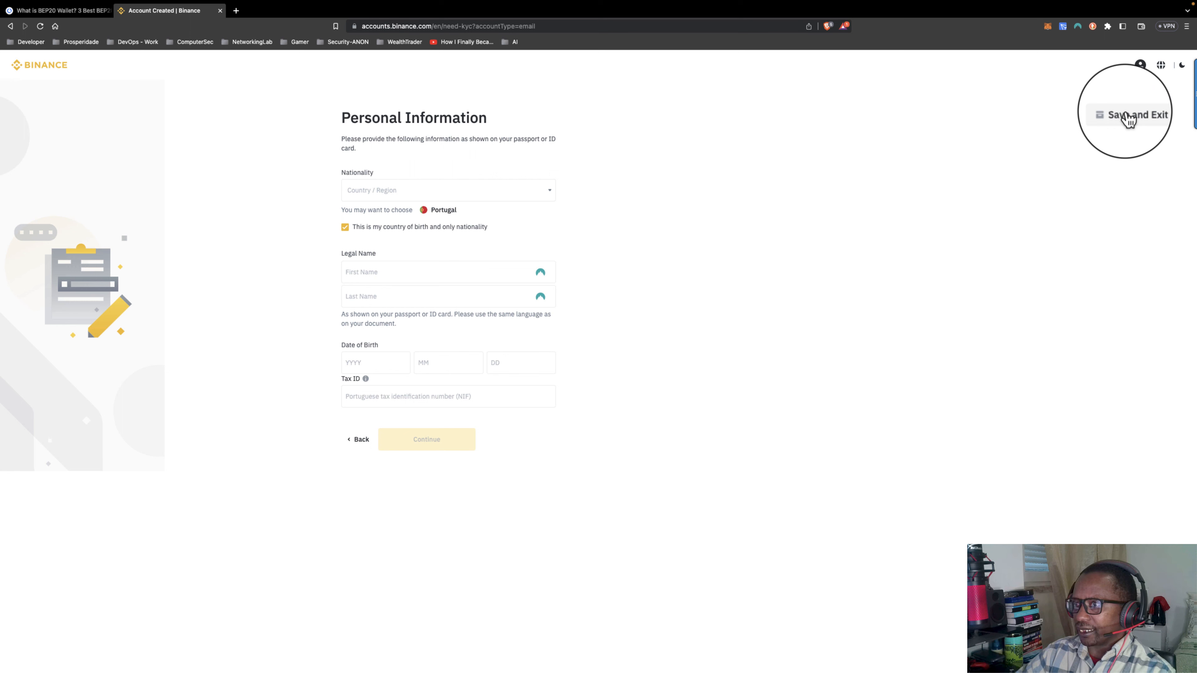
{"action": "left_click", "coordinate": [1126, 114]}
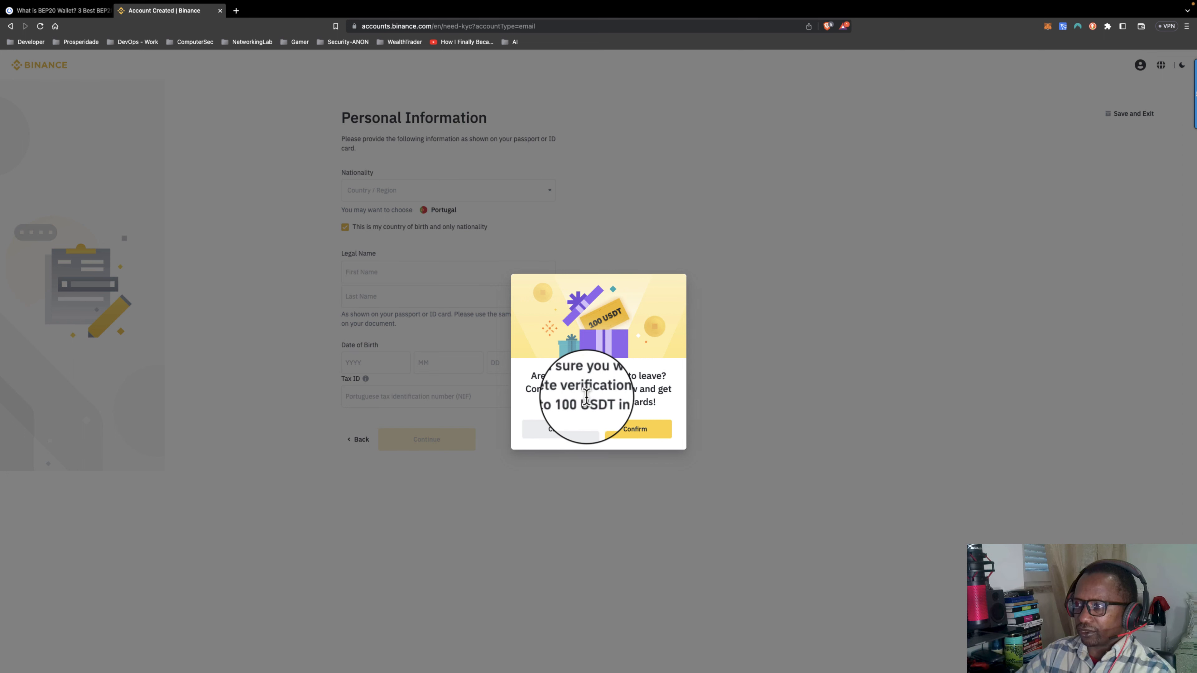
{"action": "left_click", "coordinate": [642, 434]}
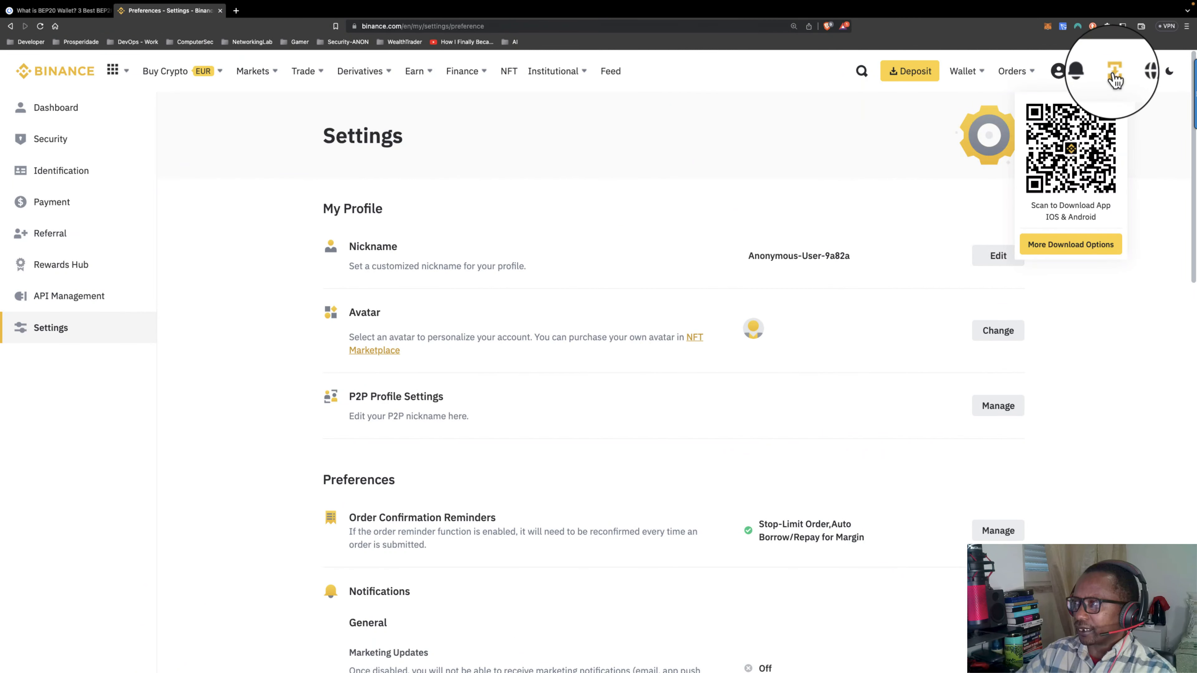
Open the account's Security settings, review the two-factor options, and open the authenticator app setup.
{"action": "mouse_move", "coordinate": [1070, 83]}
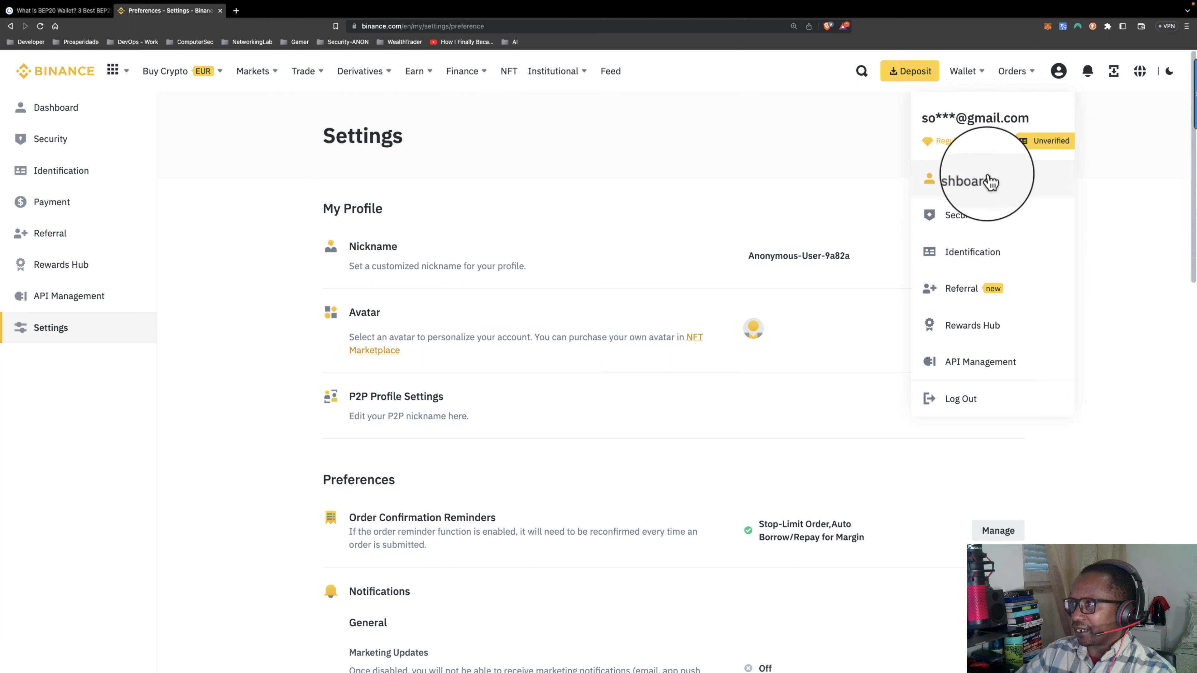
{"action": "left_click", "coordinate": [963, 217]}
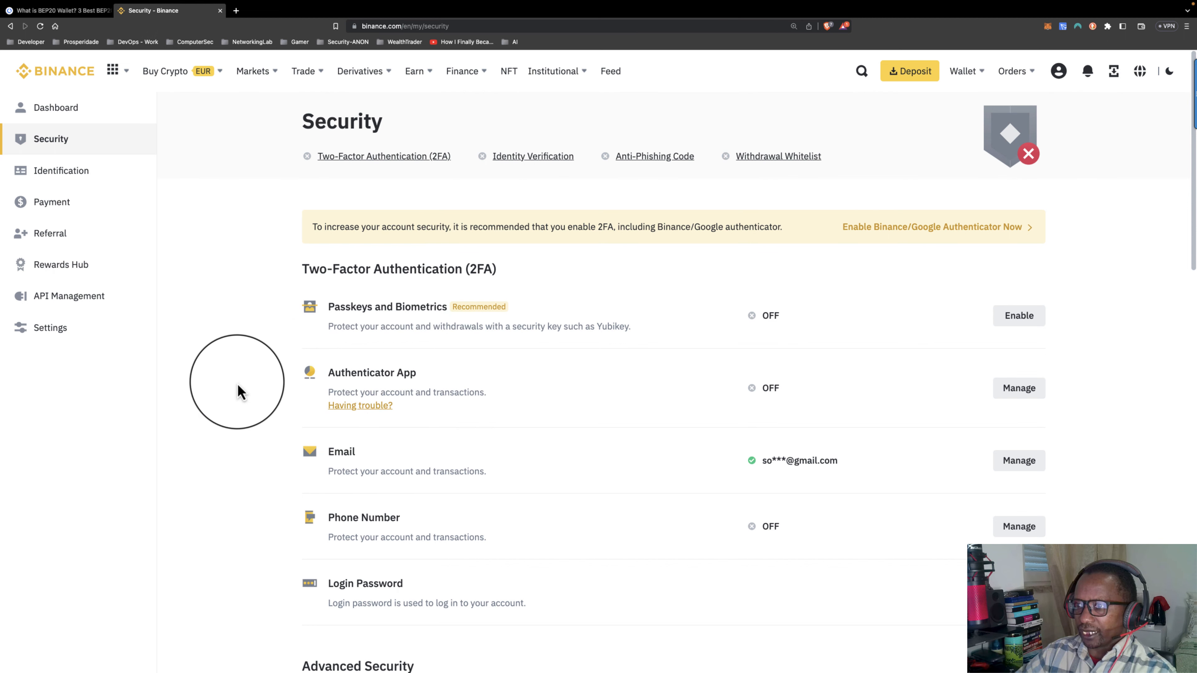
{"action": "scroll", "coordinate": [208, 404], "scroll_direction": "down", "scroll_amount": 3}
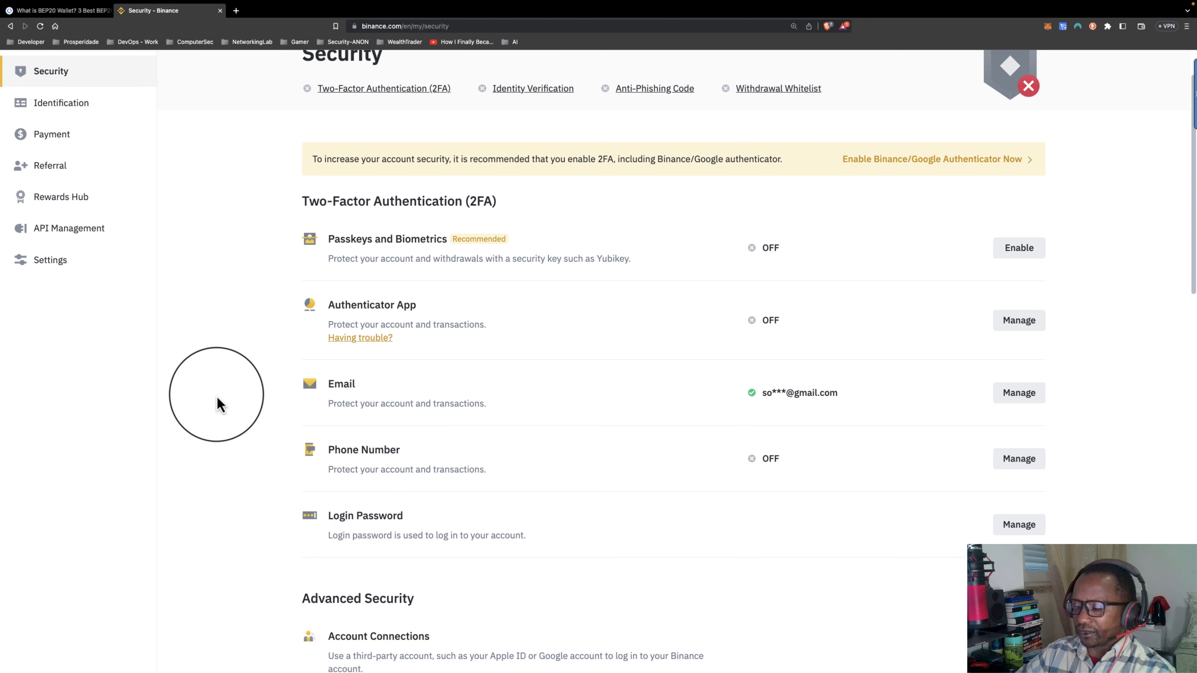
{"action": "scroll", "coordinate": [212, 420], "scroll_direction": "down", "scroll_amount": 3}
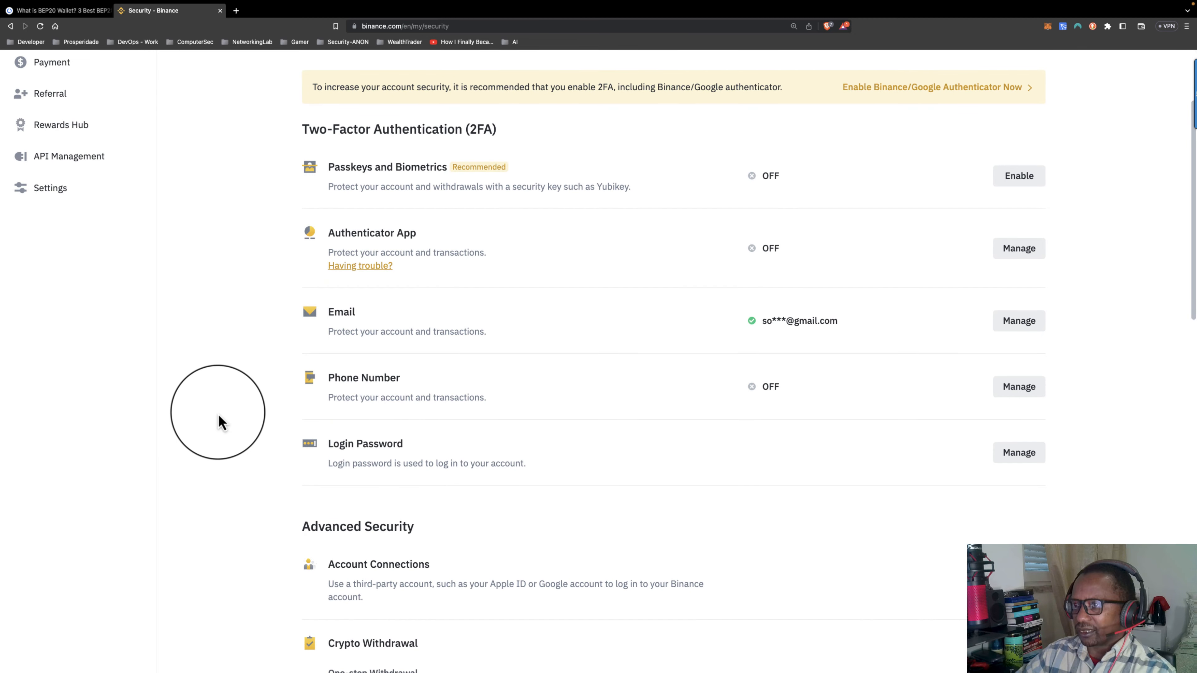
{"action": "scroll", "coordinate": [218, 415], "scroll_direction": "up", "scroll_amount": 3}
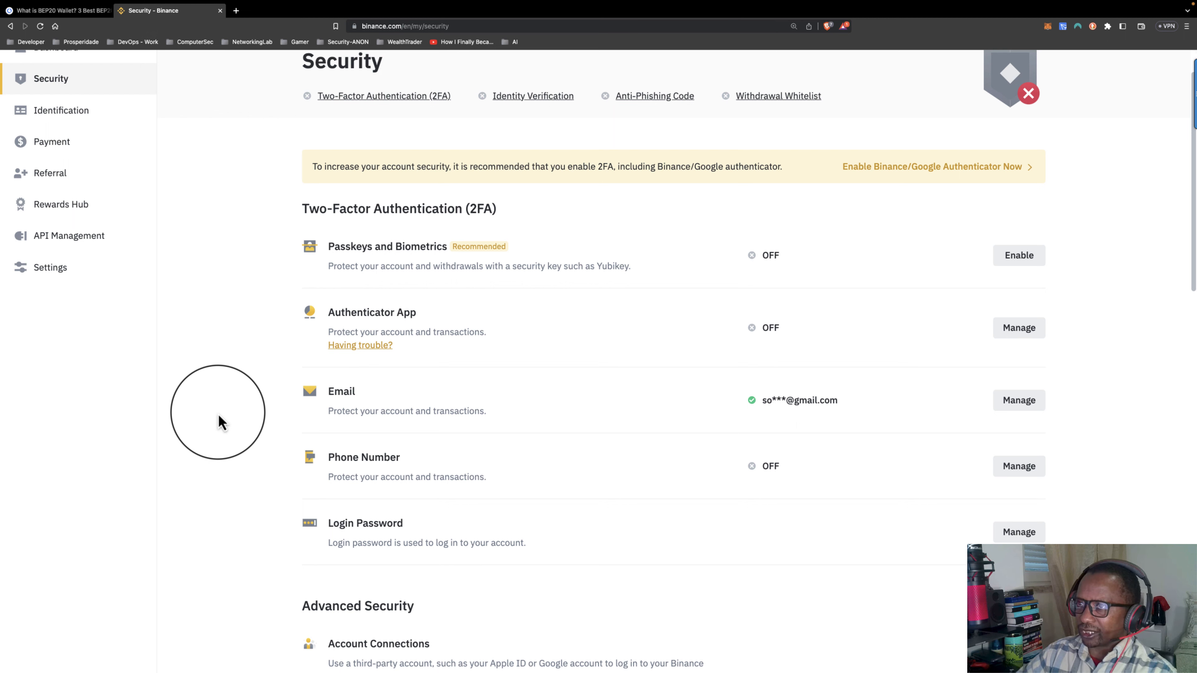
{"action": "scroll", "coordinate": [217, 414], "scroll_direction": "down", "scroll_amount": 5}
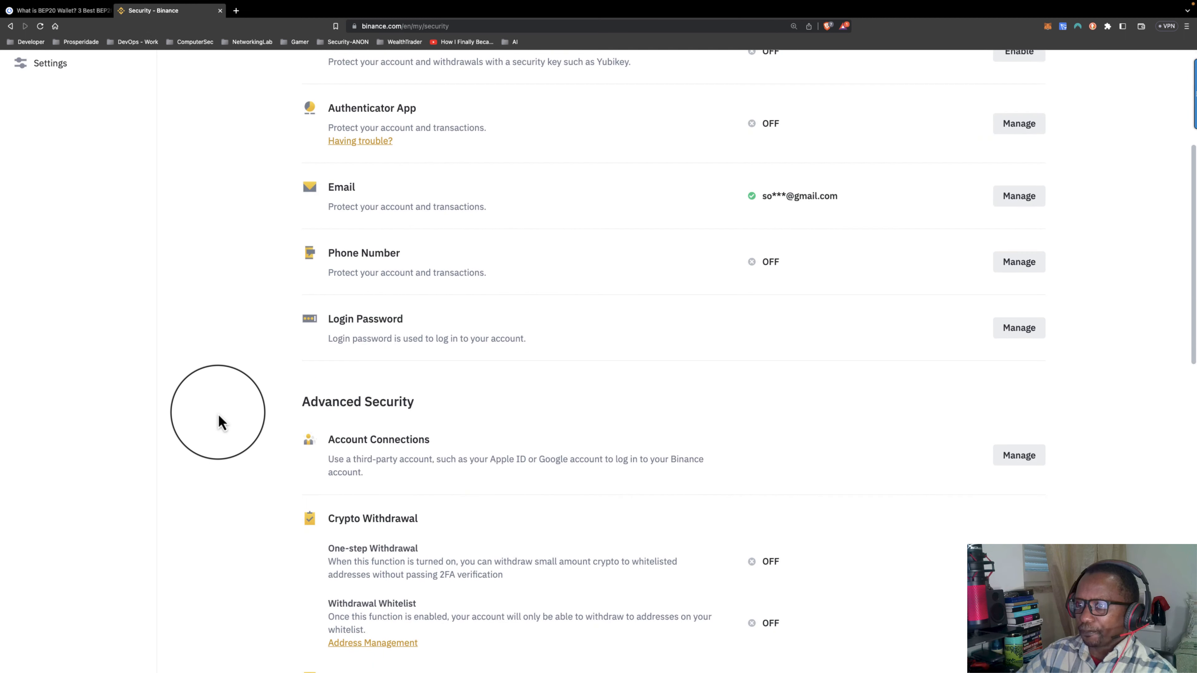
{"action": "scroll", "coordinate": [217, 414], "scroll_direction": "up", "scroll_amount": 6}
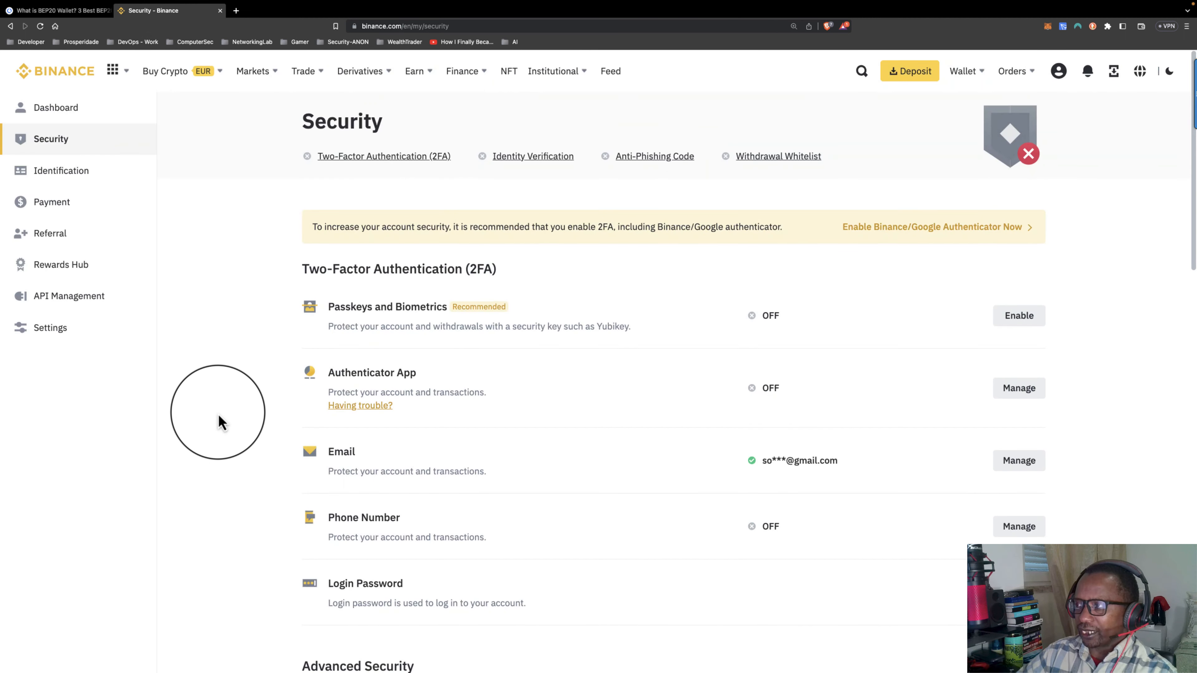
{"action": "left_click", "coordinate": [938, 236]}
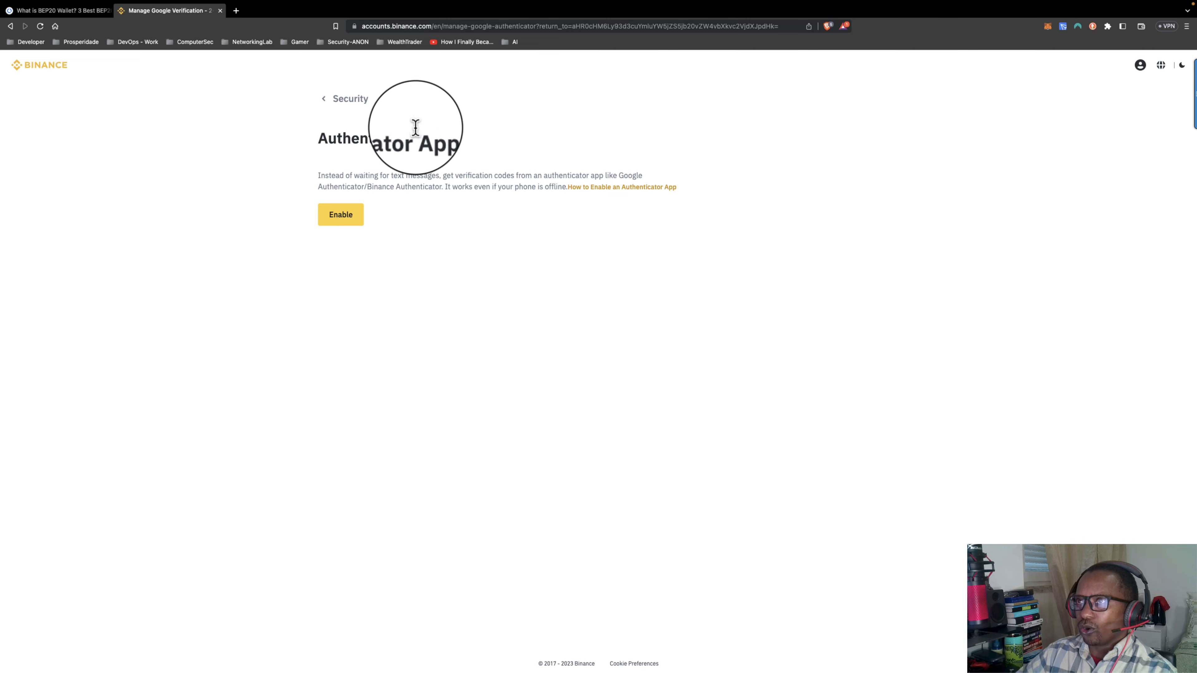
In a new tab, search for Google Authenticator and look through its Google Play store page and screenshots.
{"action": "left_click", "coordinate": [236, 10]}
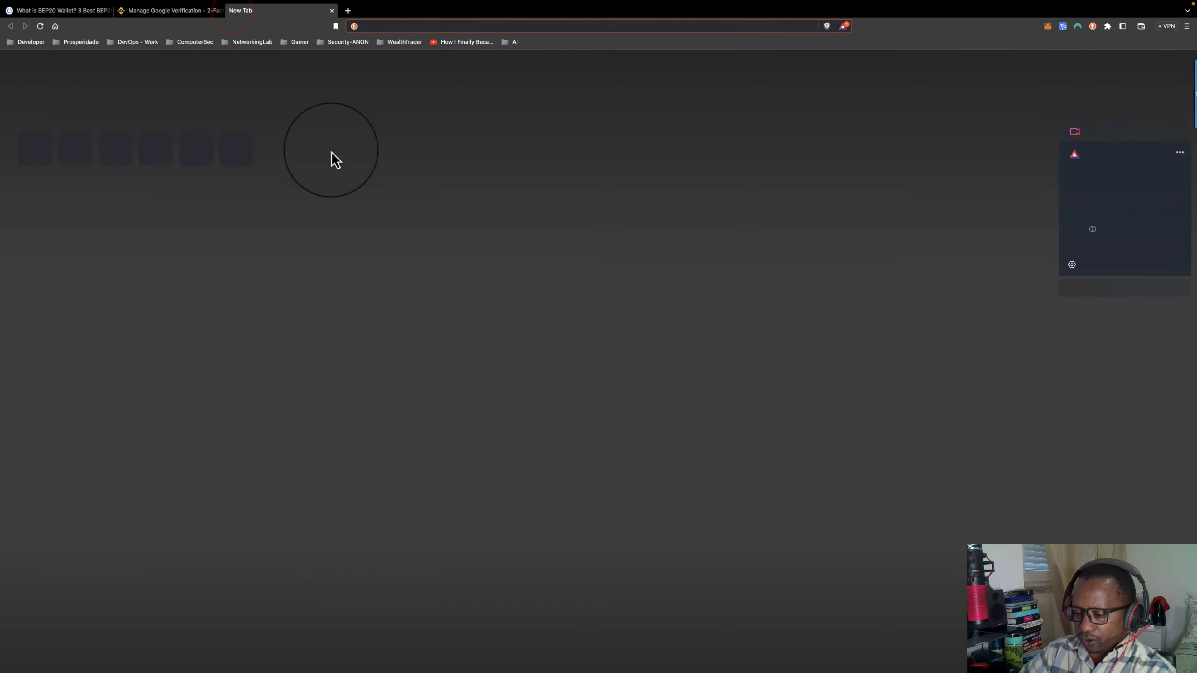
{"action": "type", "text": "Google "}
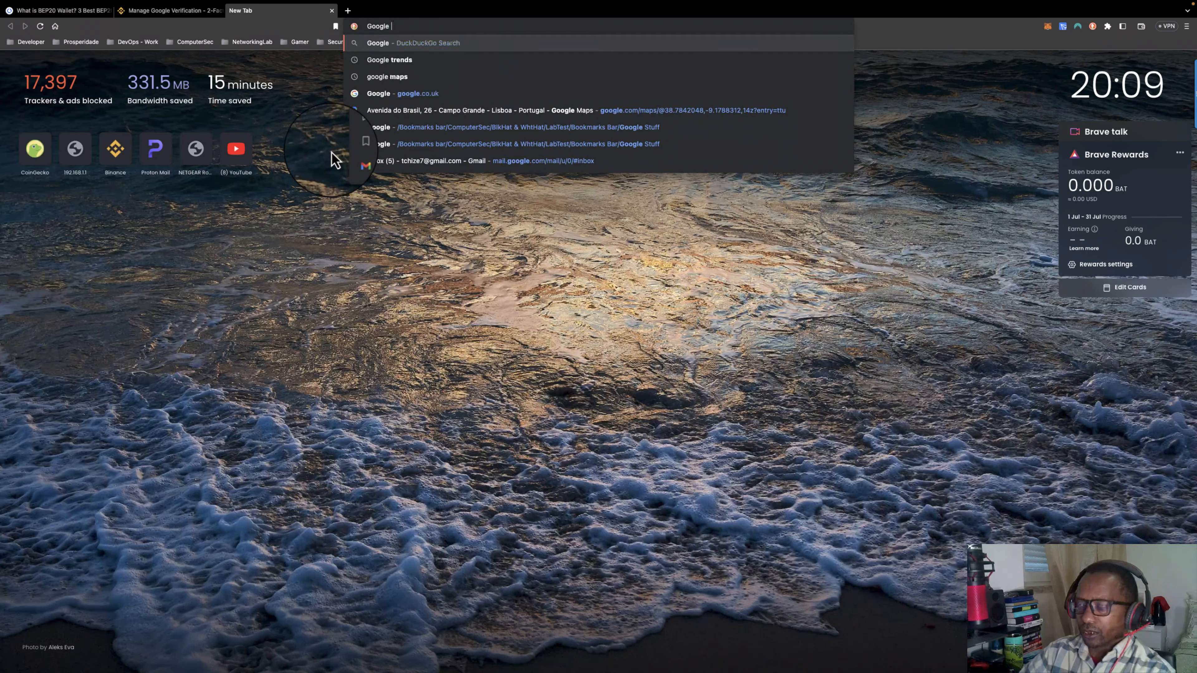
{"action": "type", "text": "auth"}
{"action": "key", "text": "Return"}
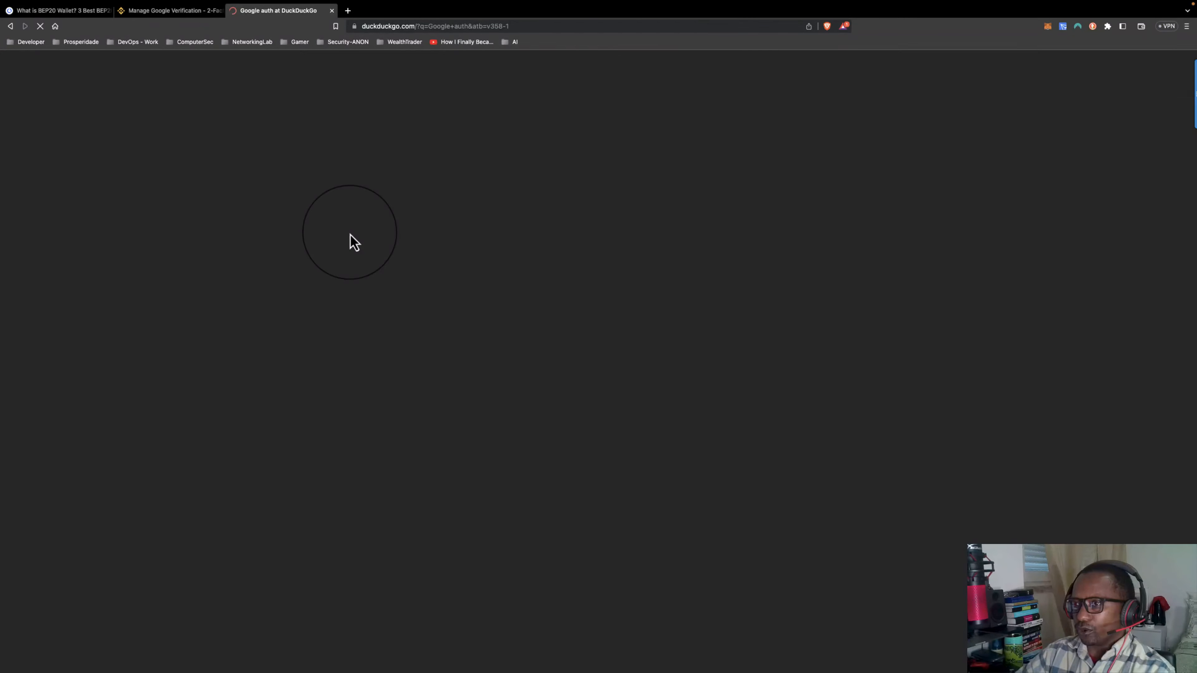
{"action": "left_click", "coordinate": [160, 153]}
{"action": "left_click", "coordinate": [594, 331]}
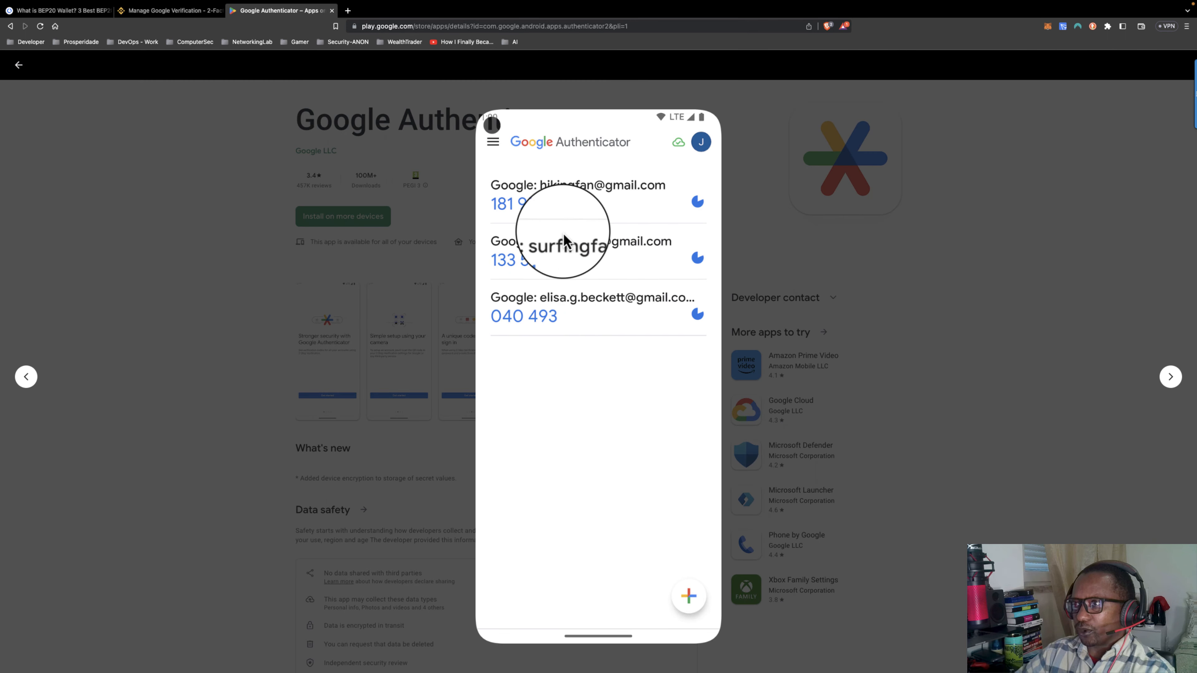
{"action": "left_click", "coordinate": [193, 362]}
{"action": "left_click", "coordinate": [318, 333]}
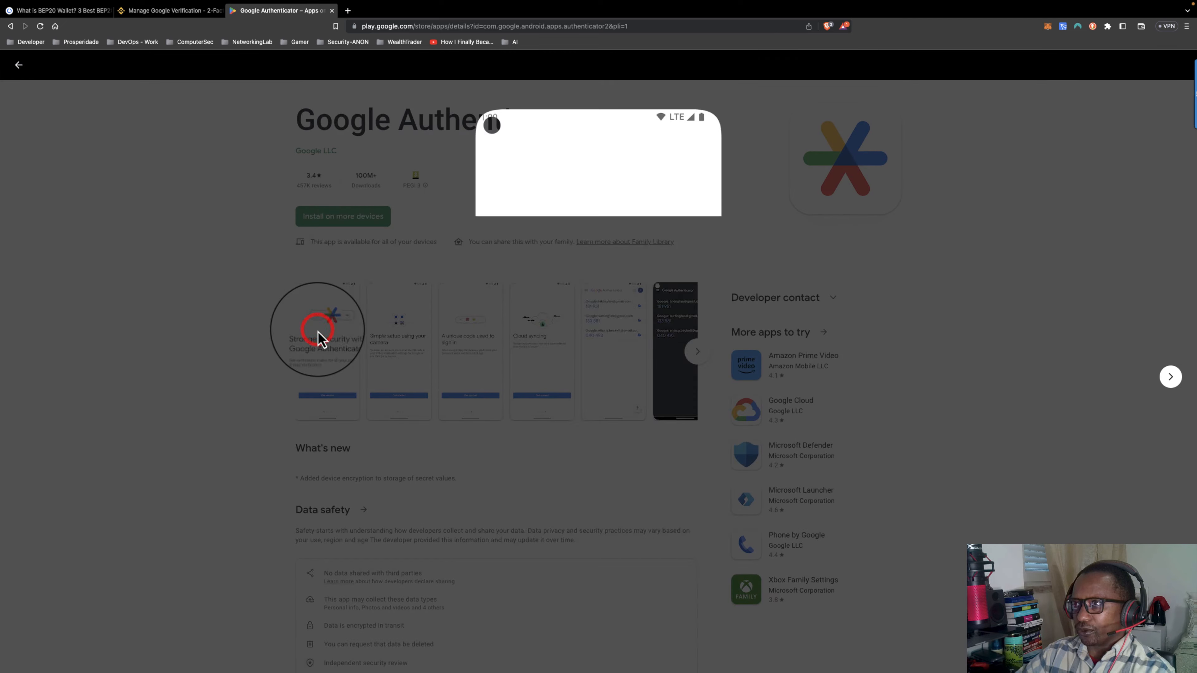
{"action": "left_click", "coordinate": [1008, 219]}
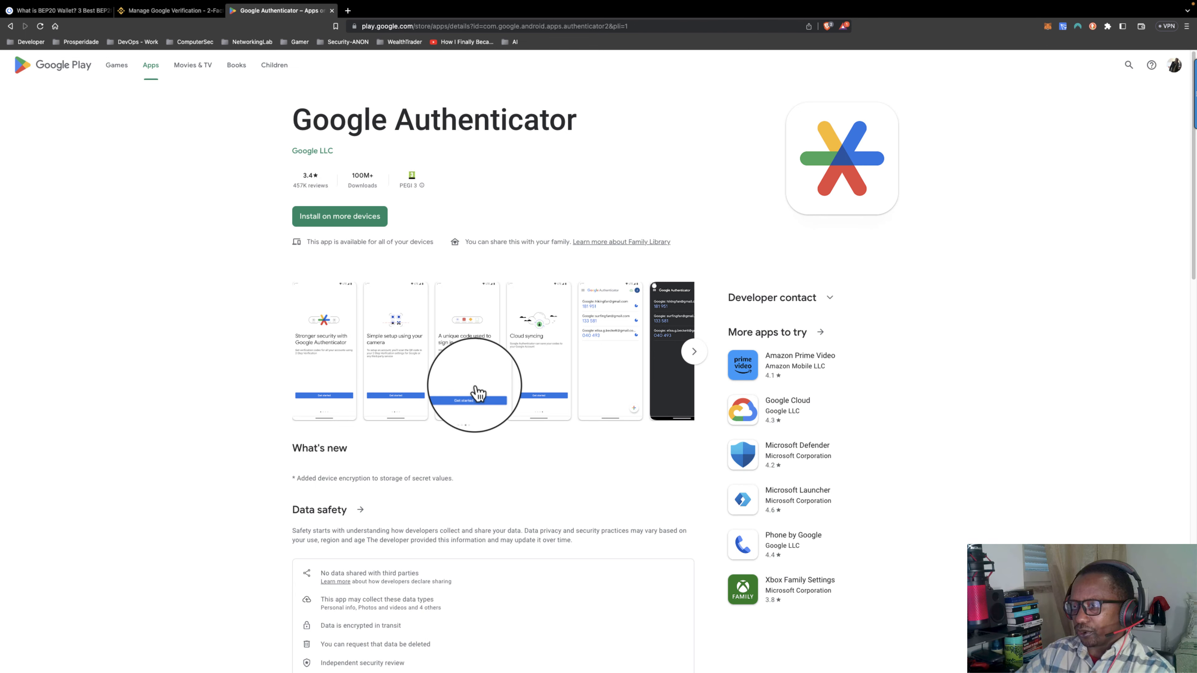
Back on the Binance authenticator page, start enabling it, request the e-mail verification code and enter it.
{"action": "left_click", "coordinate": [164, 14]}
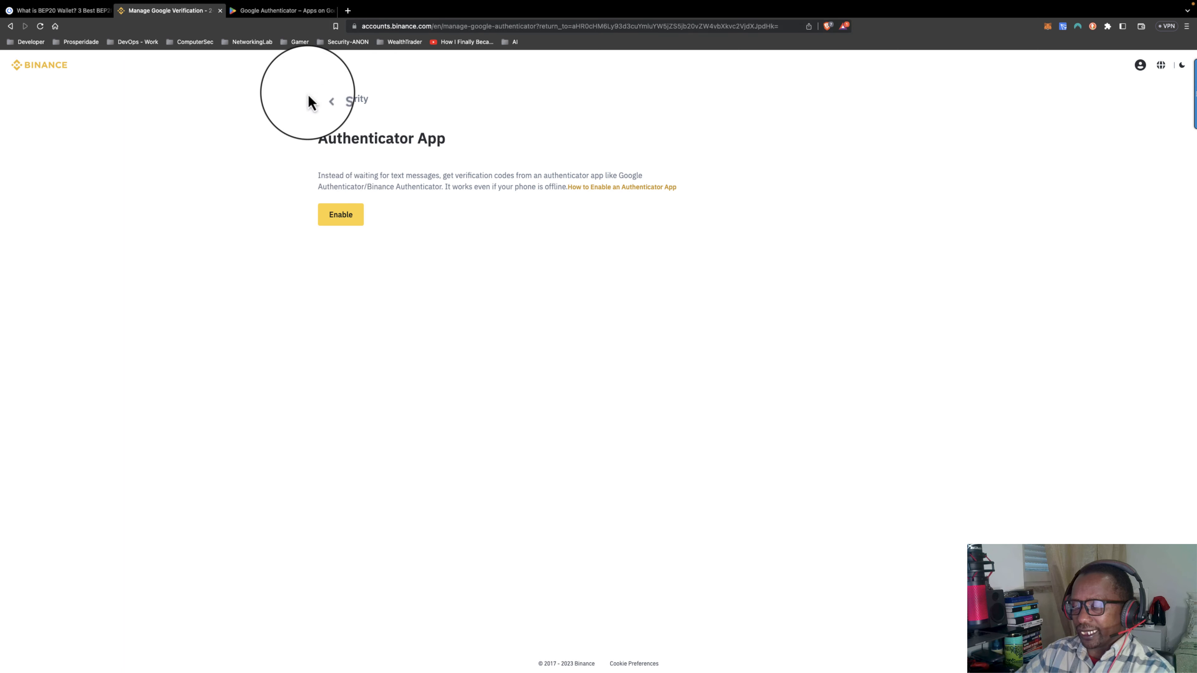
{"action": "left_click", "coordinate": [336, 222]}
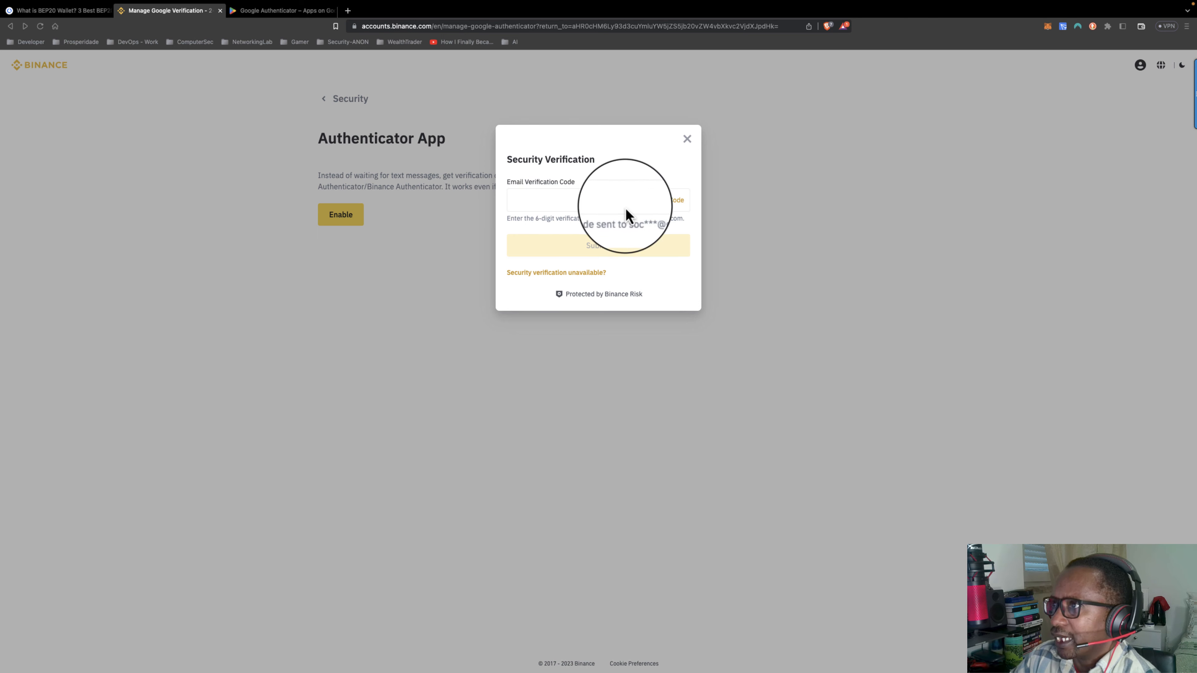
{"action": "left_click", "coordinate": [665, 200]}
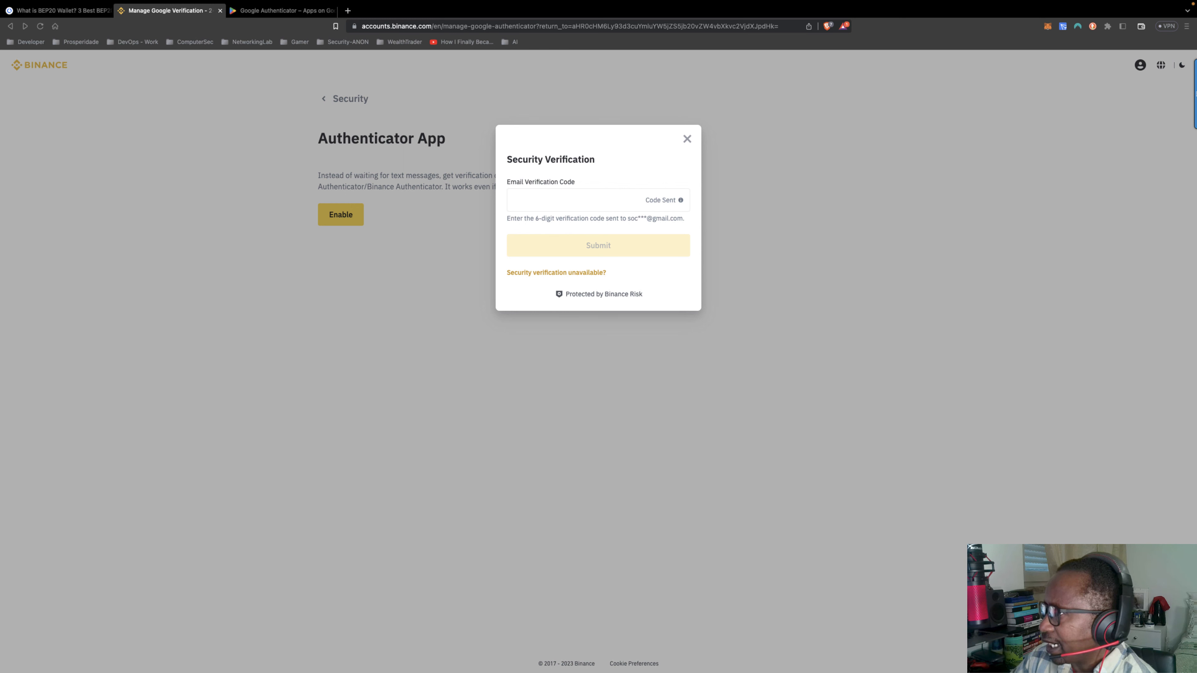
{"action": "left_click", "coordinate": [562, 198]}
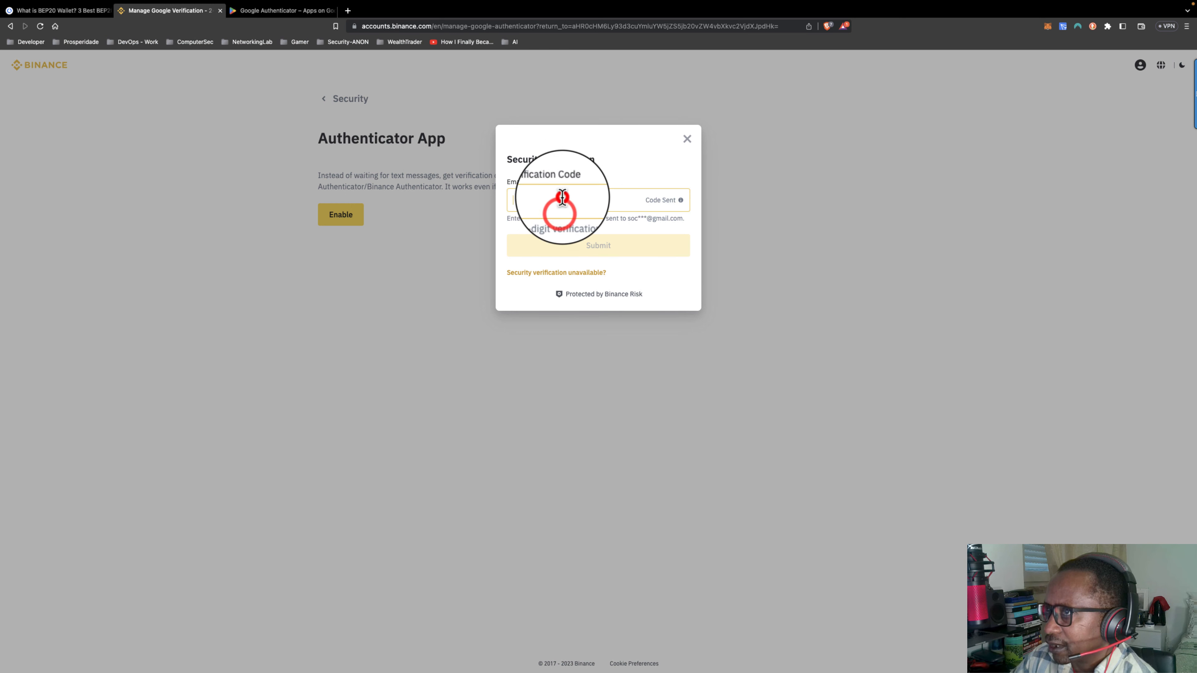
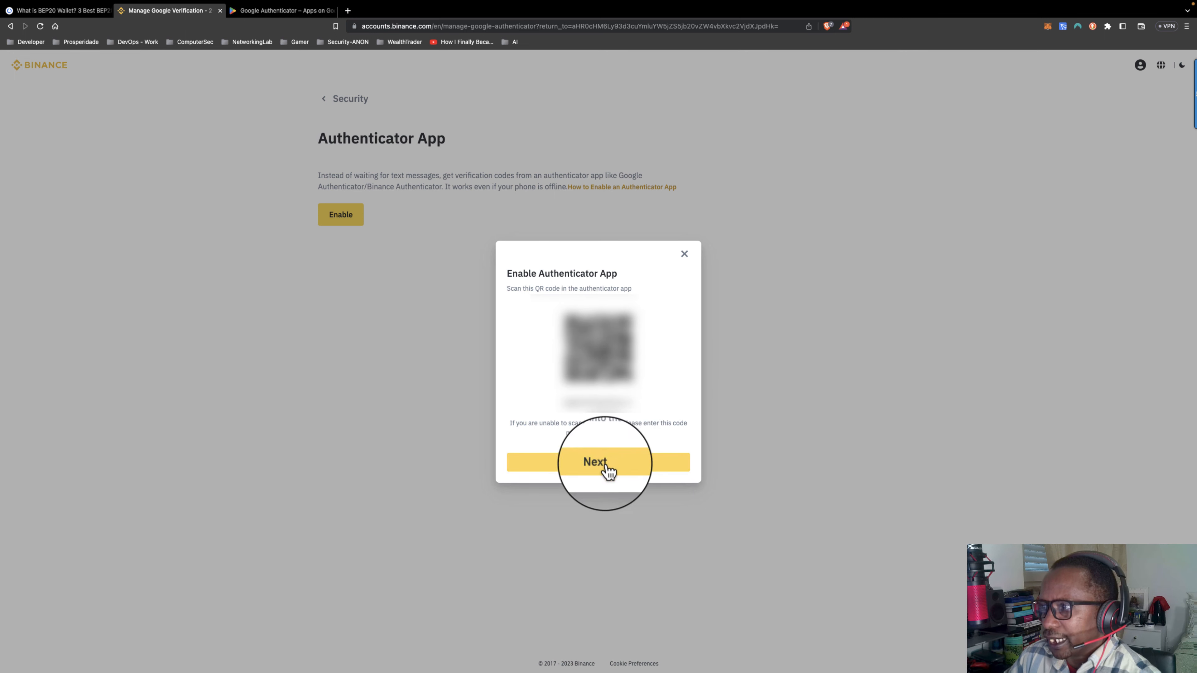
Copy the authenticator setup key, continue, and enter and submit the six-digit authenticator app code.
{"action": "left_click", "coordinate": [629, 404]}
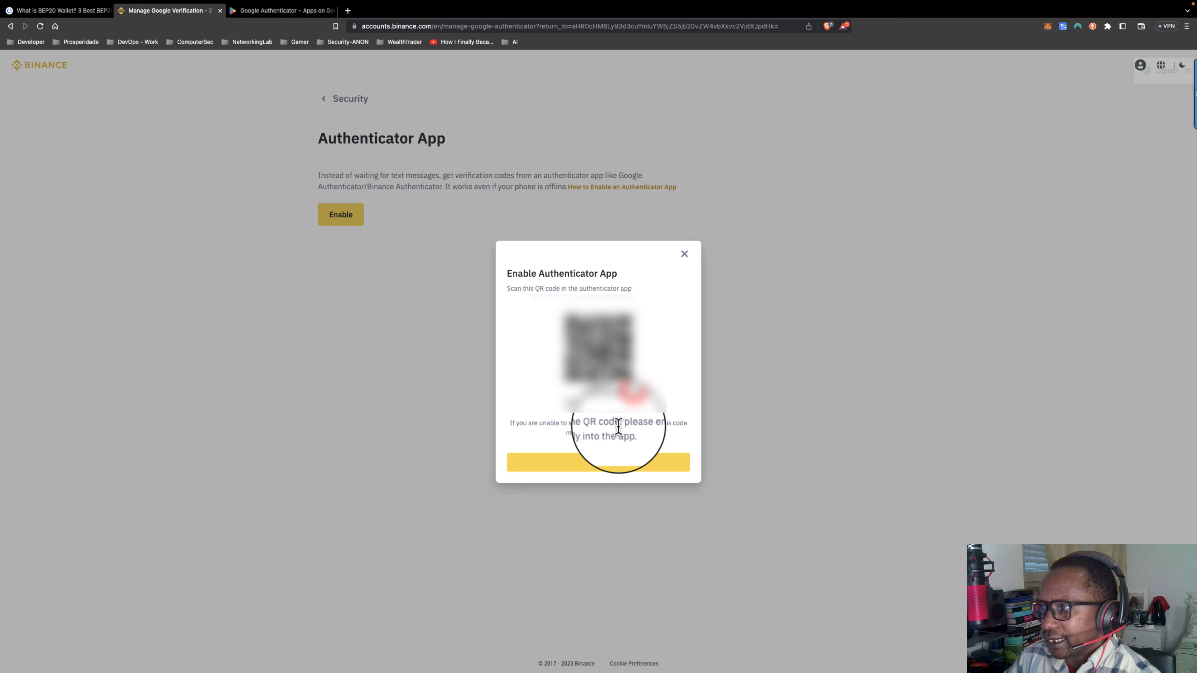
{"action": "left_click", "coordinate": [603, 463]}
{"action": "left_click", "coordinate": [609, 367]}
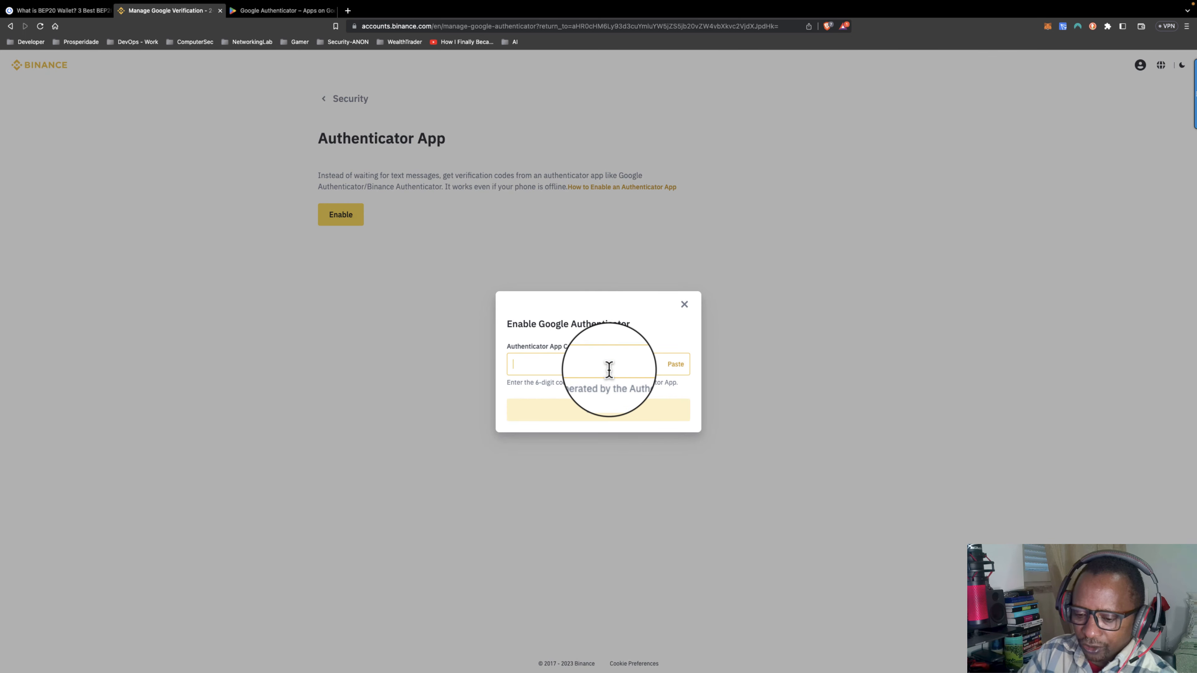
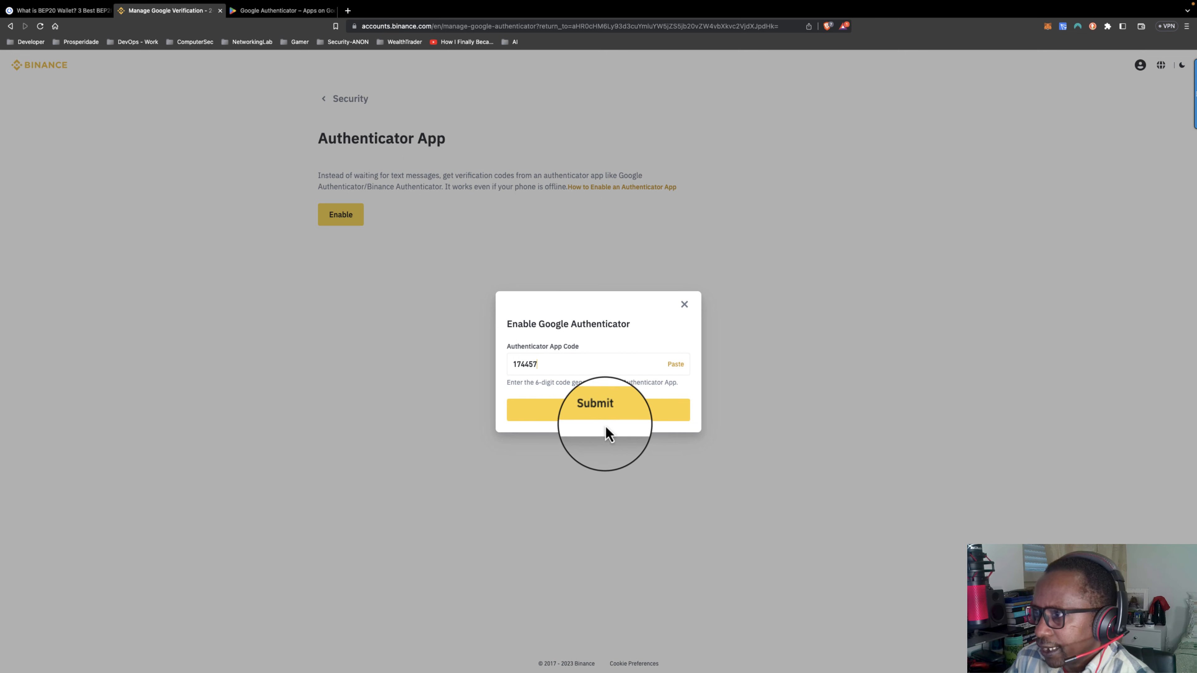
{"action": "left_click", "coordinate": [607, 412]}
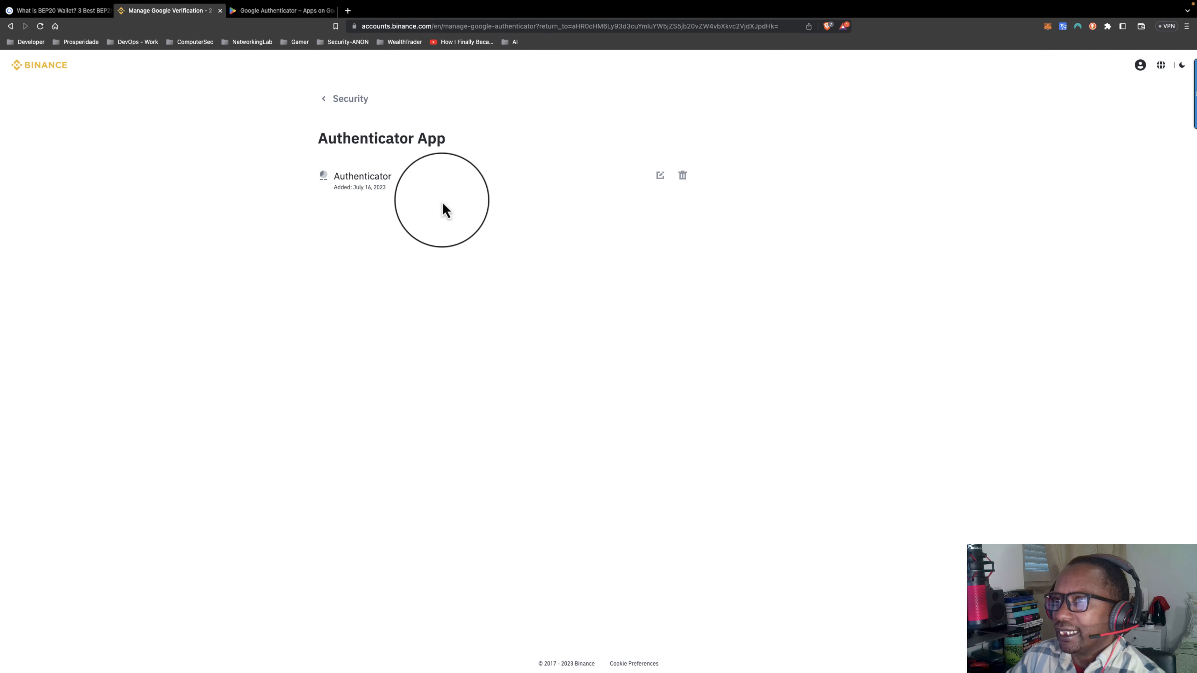
Return to the Security settings, scroll through them and review the Binance Terms of Use page.
{"action": "left_click", "coordinate": [325, 100]}
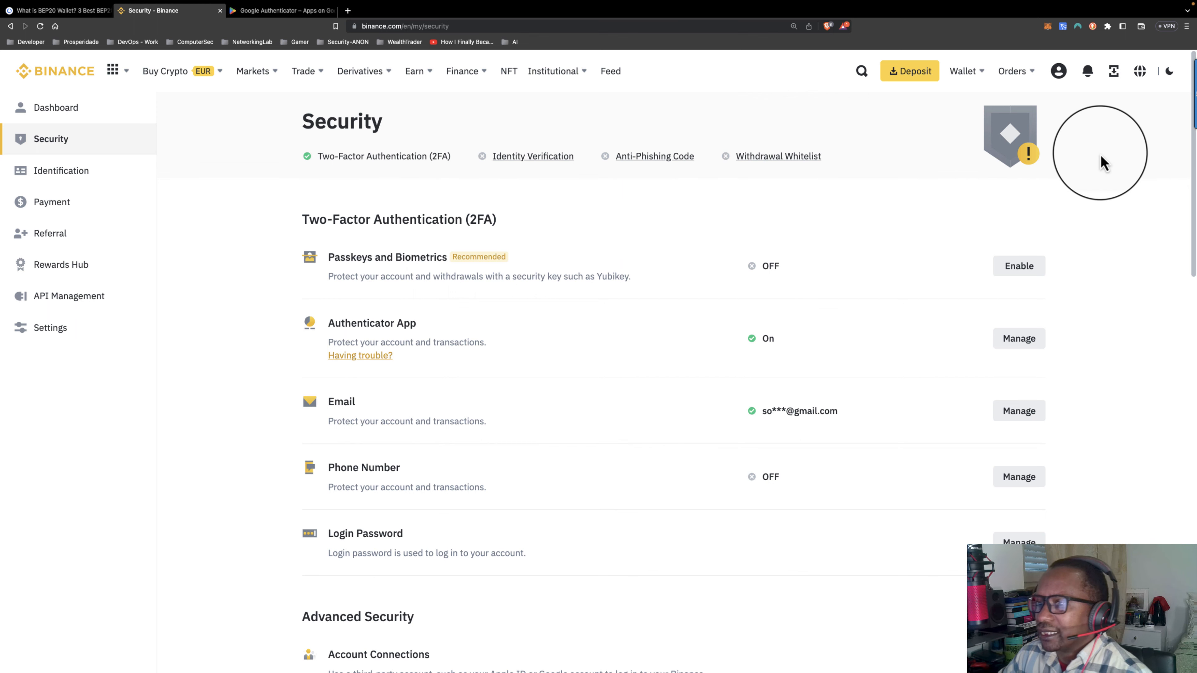
{"action": "scroll", "coordinate": [992, 295], "scroll_direction": "down", "scroll_amount": 1}
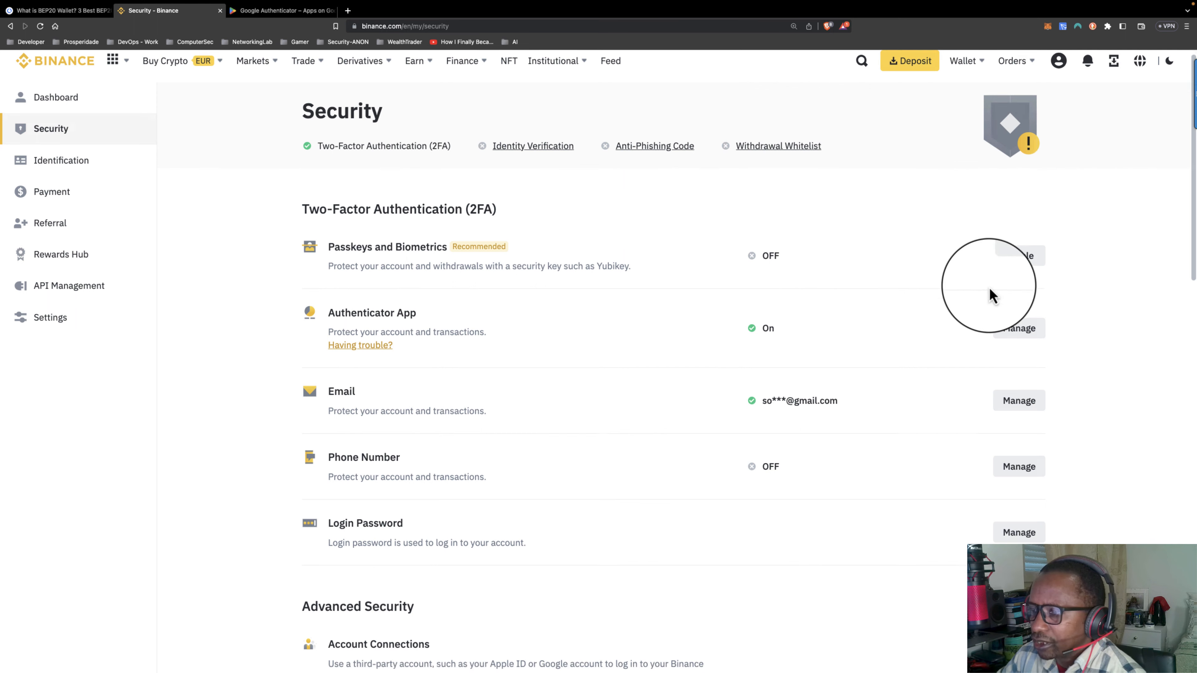
{"action": "scroll", "coordinate": [992, 295], "scroll_direction": "down", "scroll_amount": 15}
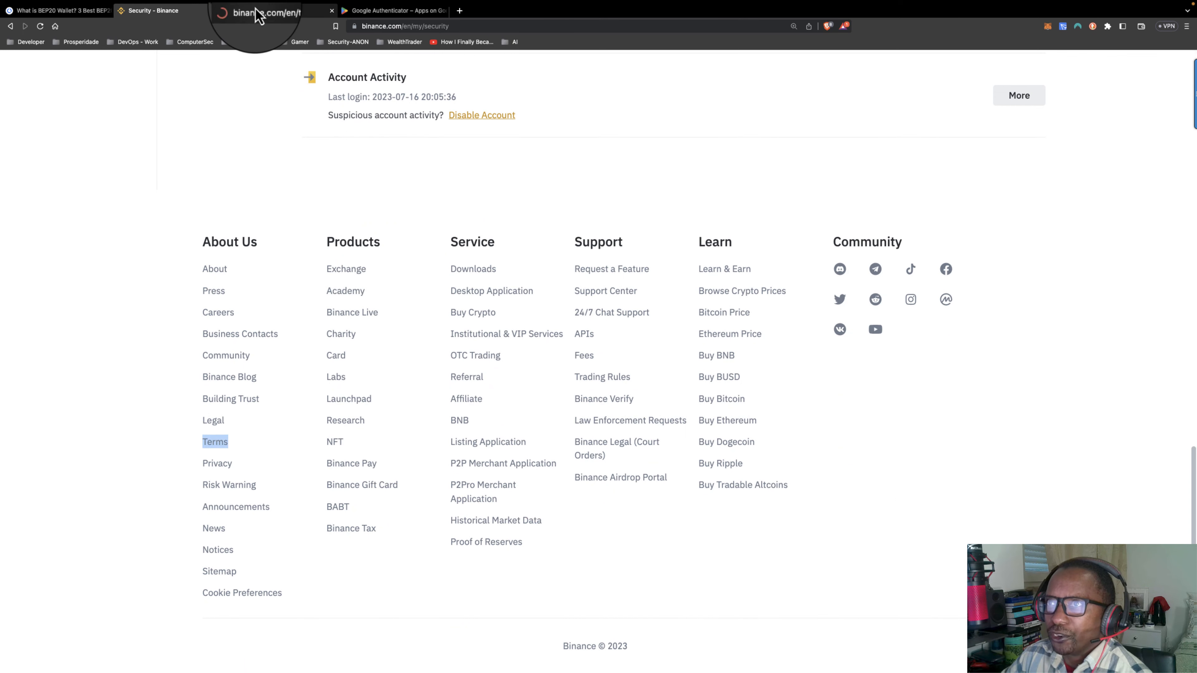
{"action": "left_click", "coordinate": [256, 7]}
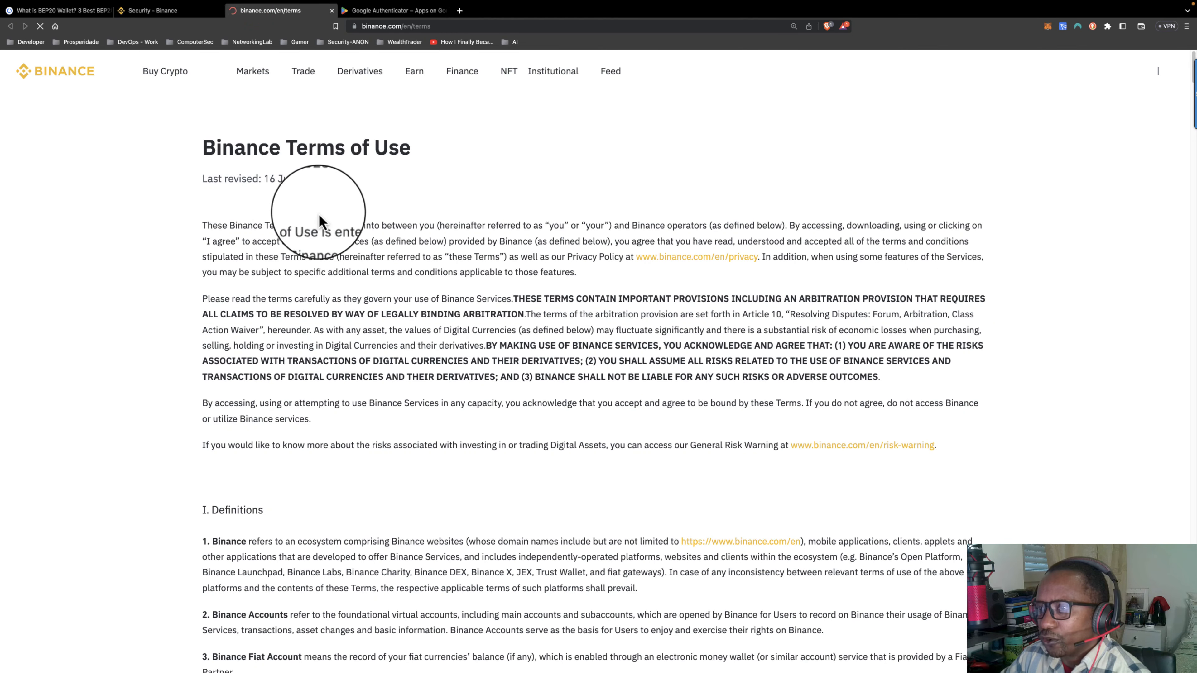
{"action": "scroll", "coordinate": [319, 214], "scroll_direction": "down", "scroll_amount": 8}
{"action": "scroll", "coordinate": [319, 167], "scroll_direction": "up", "scroll_amount": 8}
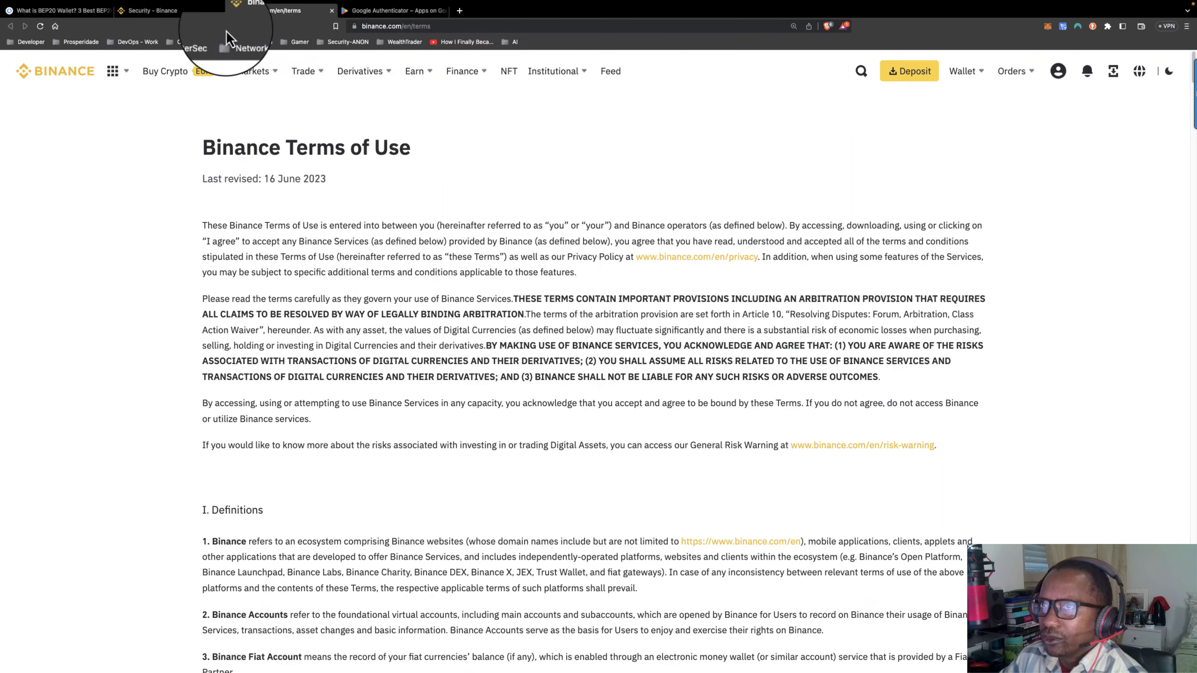
Go back to the Security settings tab and open Identity Verification.
{"action": "left_click", "coordinate": [165, 11]}
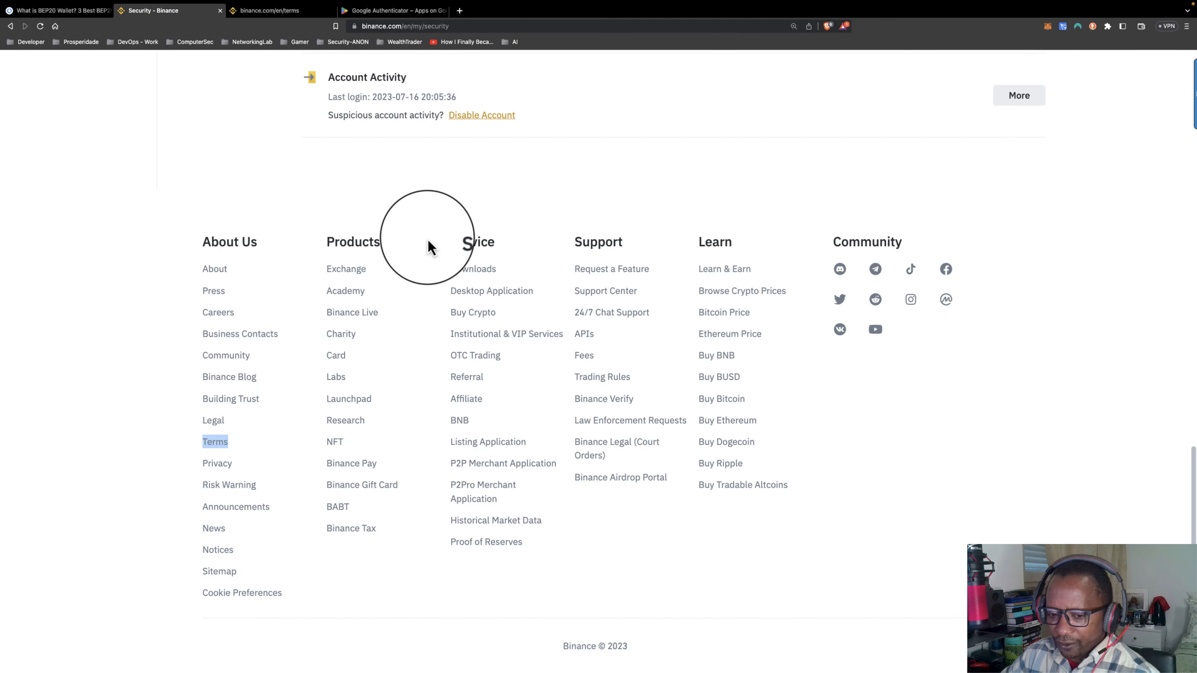
{"action": "scroll", "coordinate": [430, 248], "scroll_direction": "up", "scroll_amount": 20}
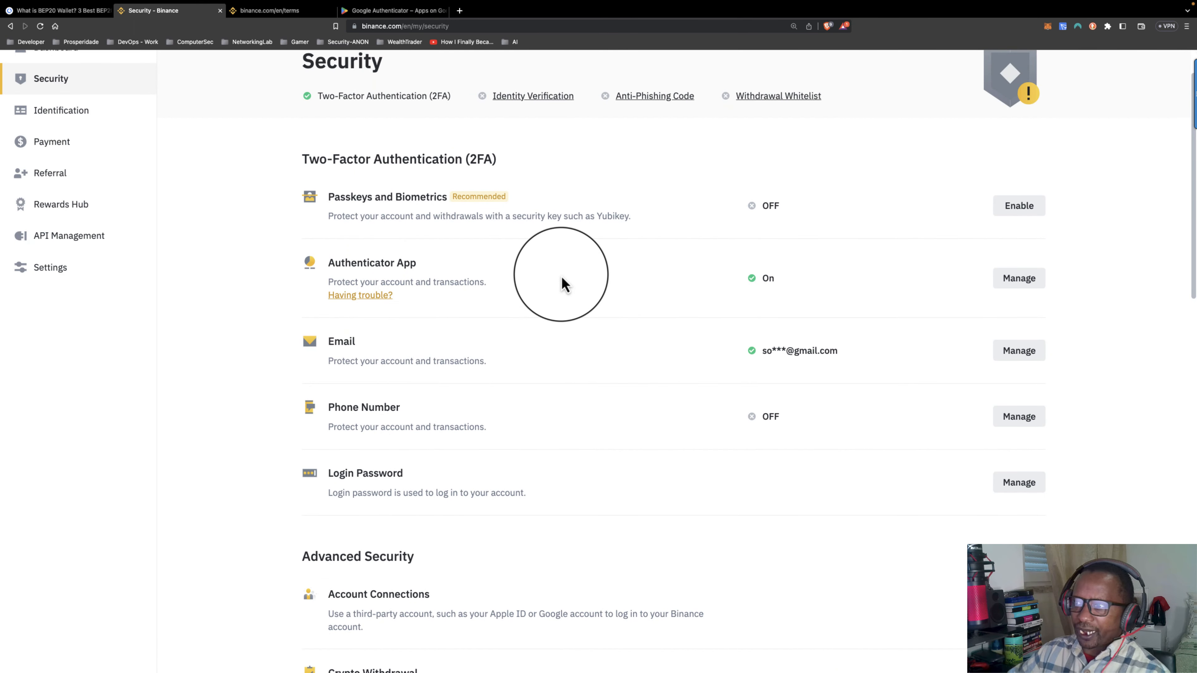
{"action": "scroll", "coordinate": [565, 285], "scroll_direction": "up", "scroll_amount": 1}
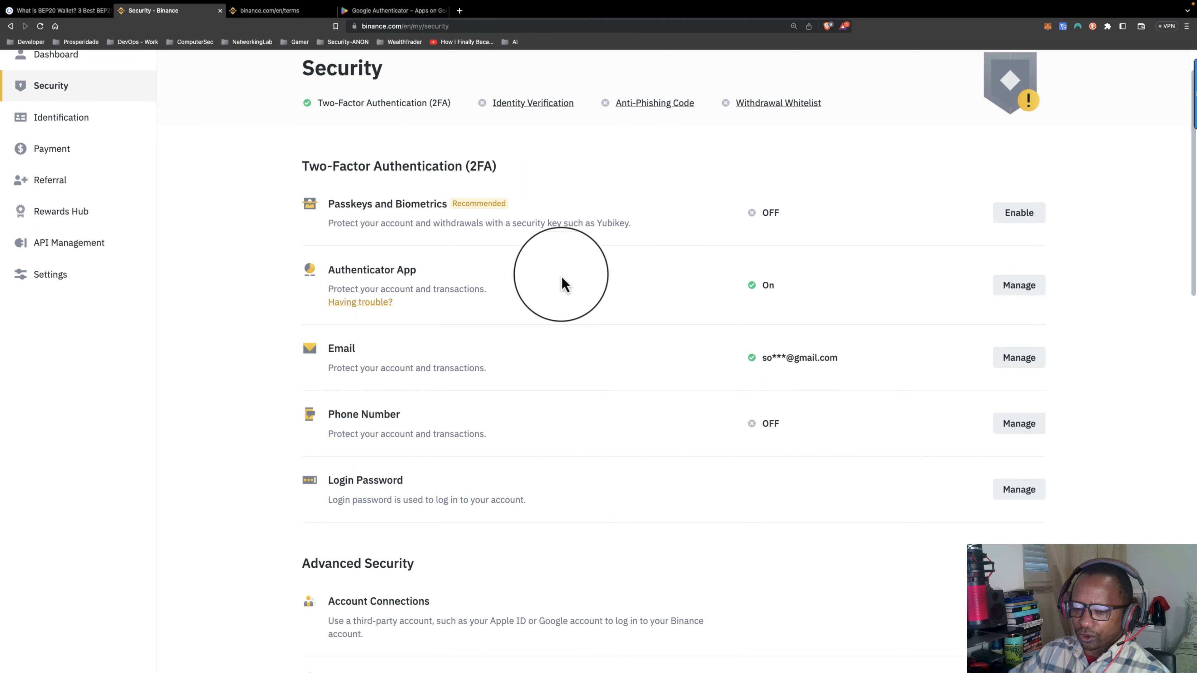
{"action": "scroll", "coordinate": [561, 283], "scroll_direction": "up", "scroll_amount": 2}
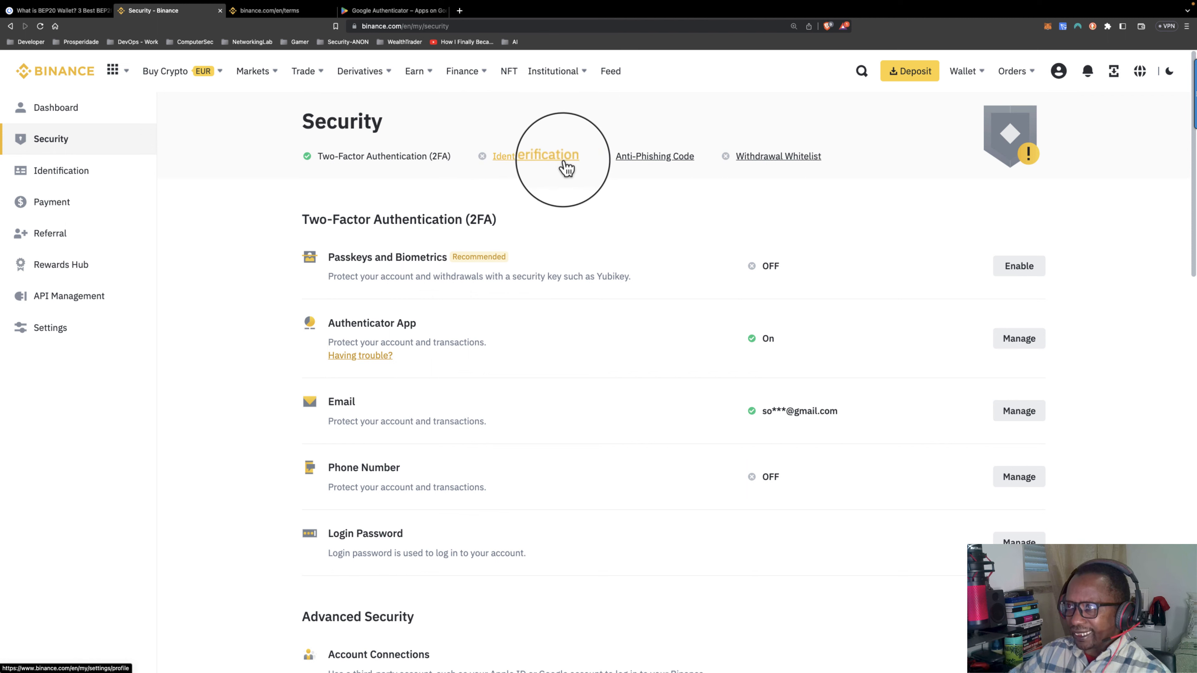
{"action": "left_click", "coordinate": [550, 162]}
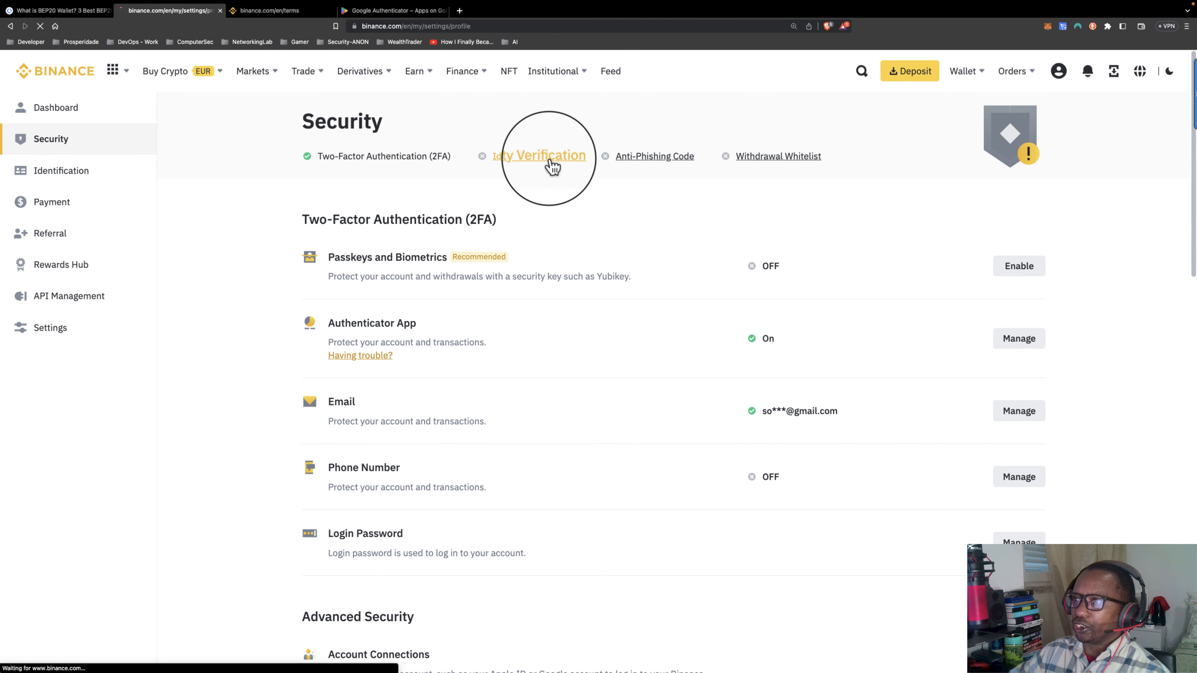